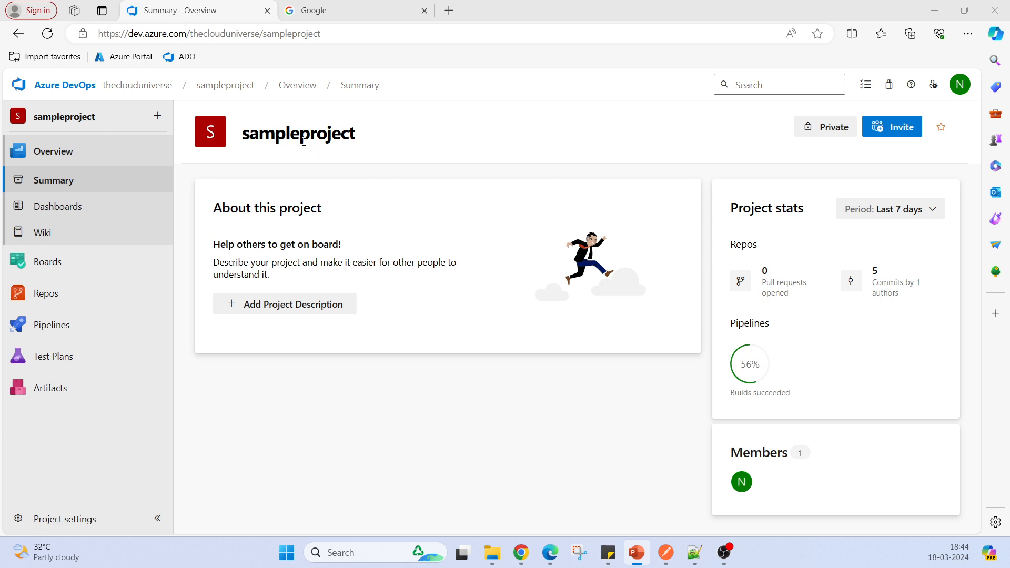
Open the Simple Pipeline's YAML for editing and review the yourName parameter and the script that uses it.
left_click(72, 326)
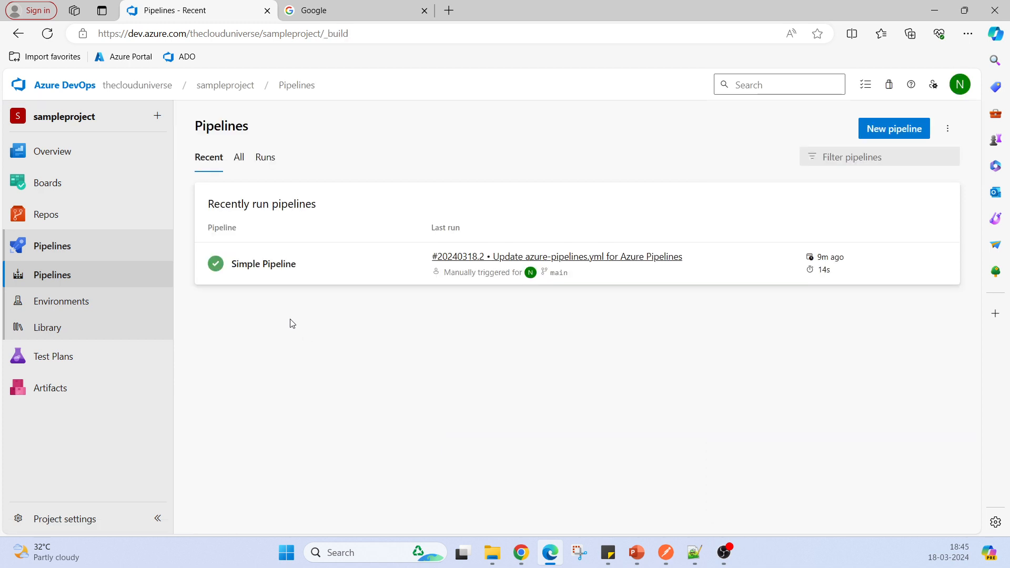
left_click(273, 265)
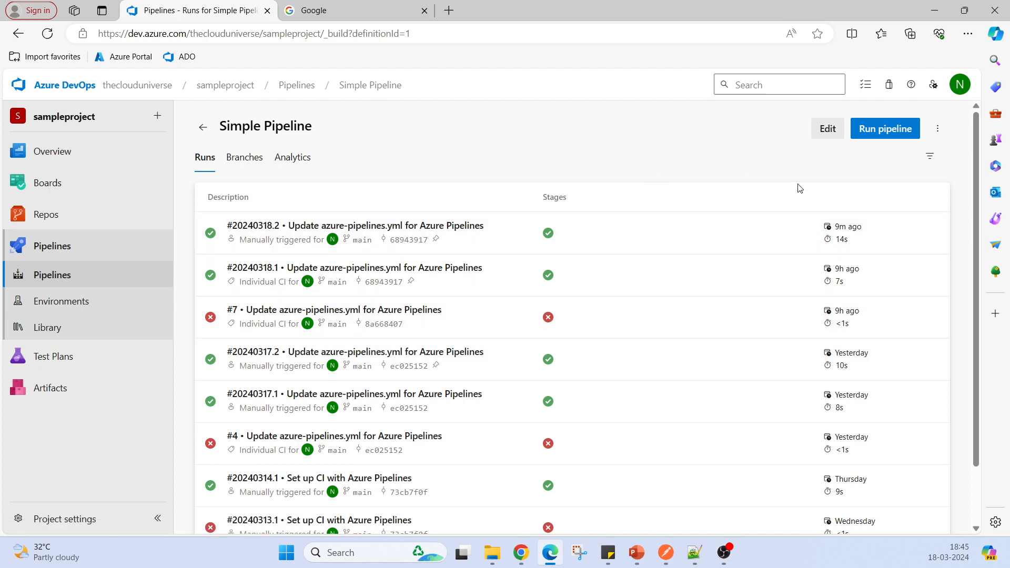
left_click(827, 128)
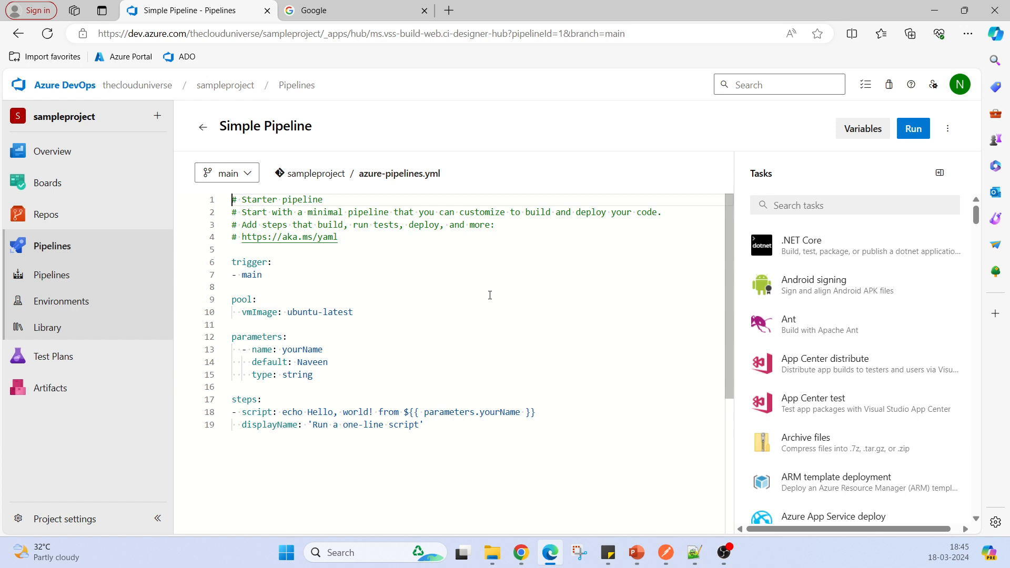
scroll(435, 326, "down", 1)
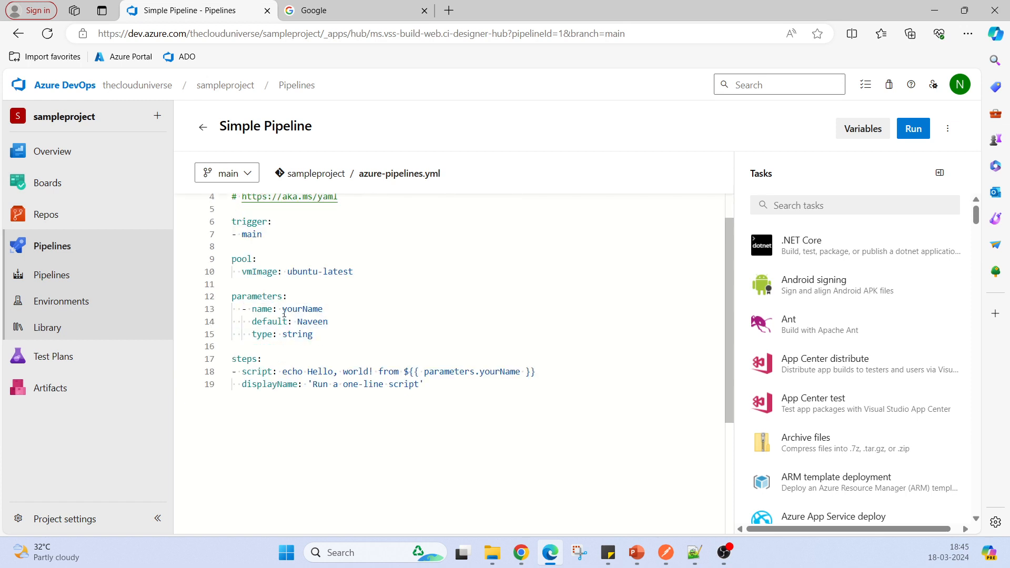
left_click_drag(283, 310, 326, 310)
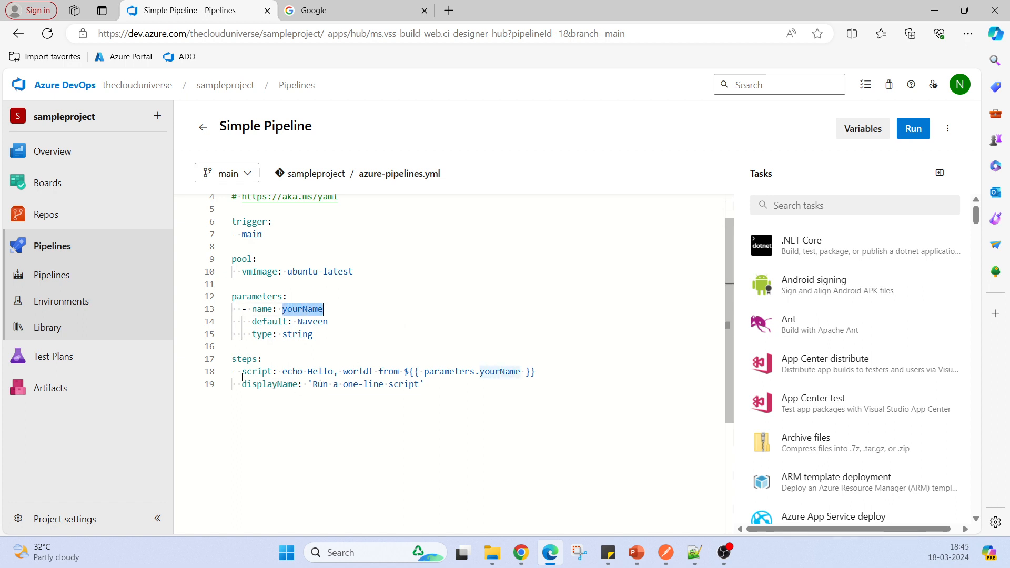
left_click(284, 371)
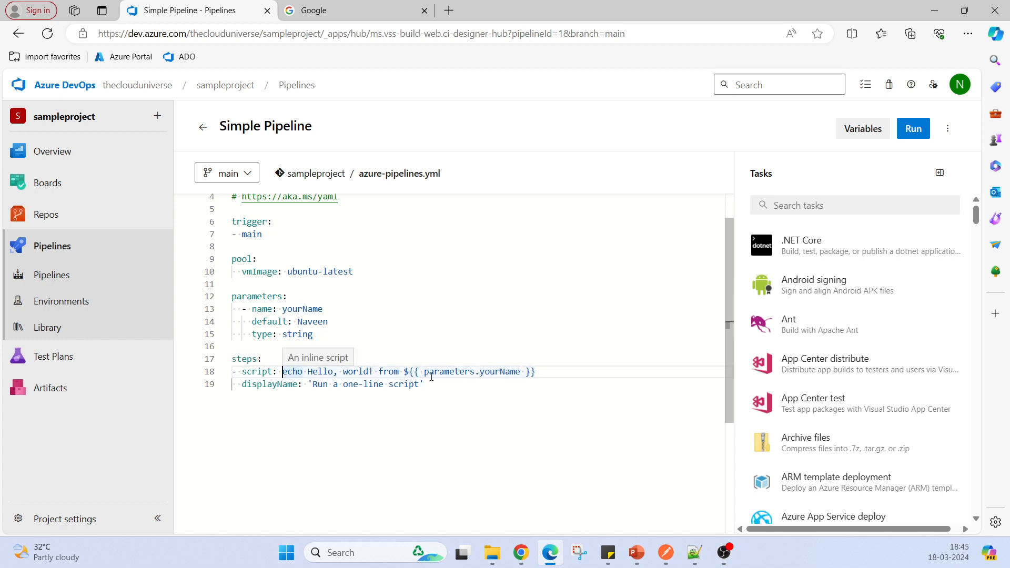
scroll(542, 397, "up", 1)
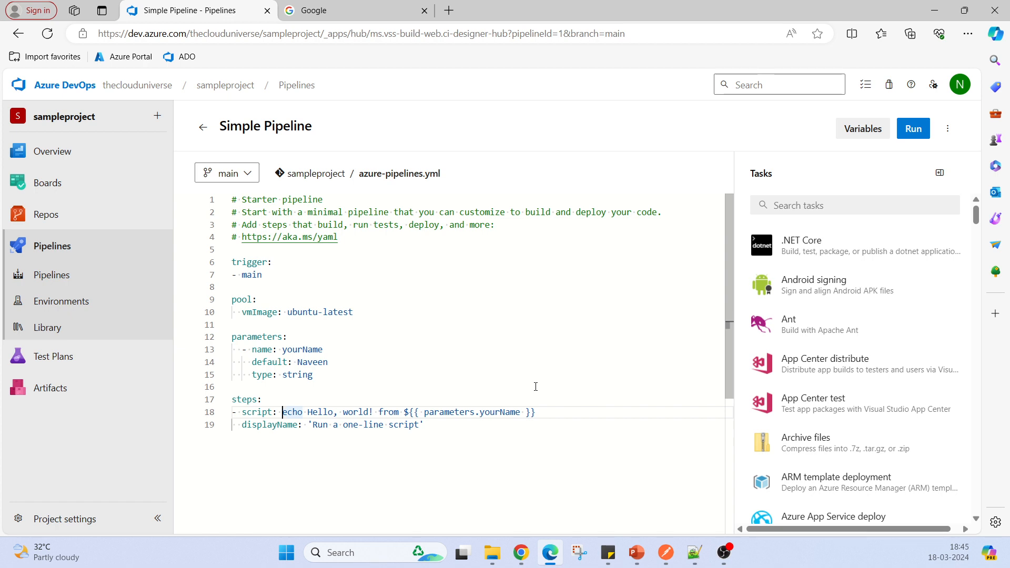
Run the Simple Pipeline manually on the main branch, keeping the default yourName parameter value.
left_click(913, 129)
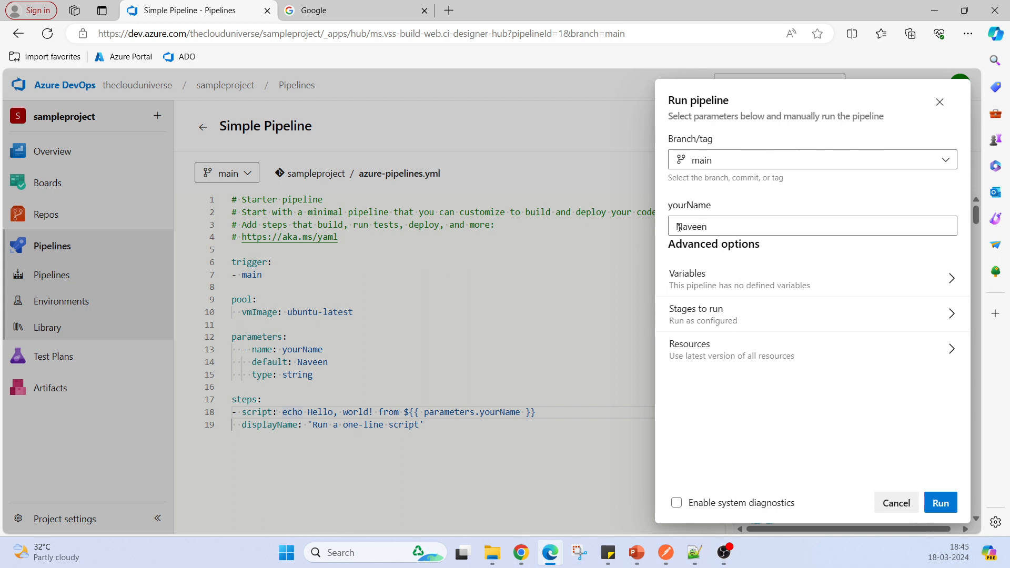
left_click(710, 227)
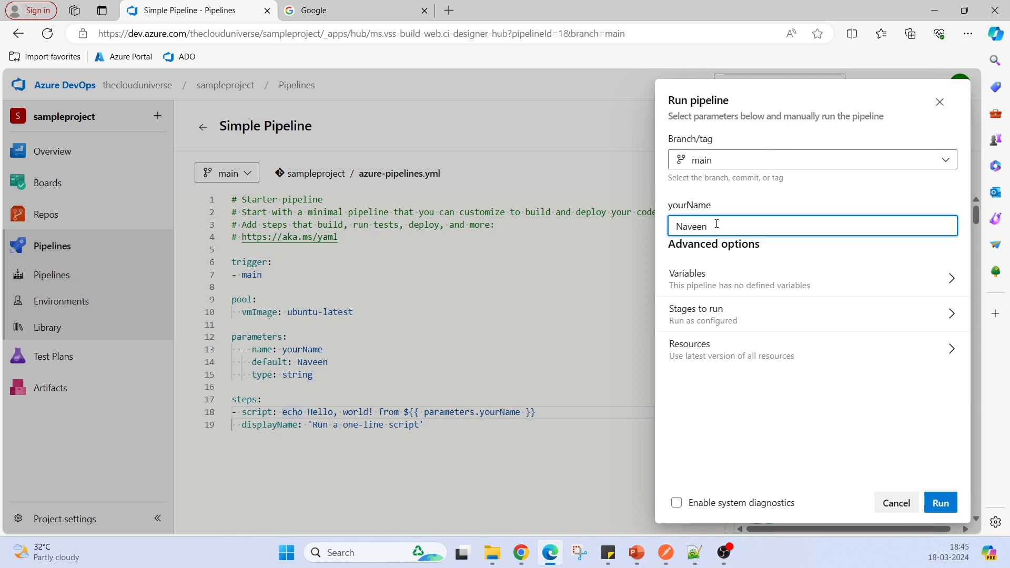
left_click(939, 503)
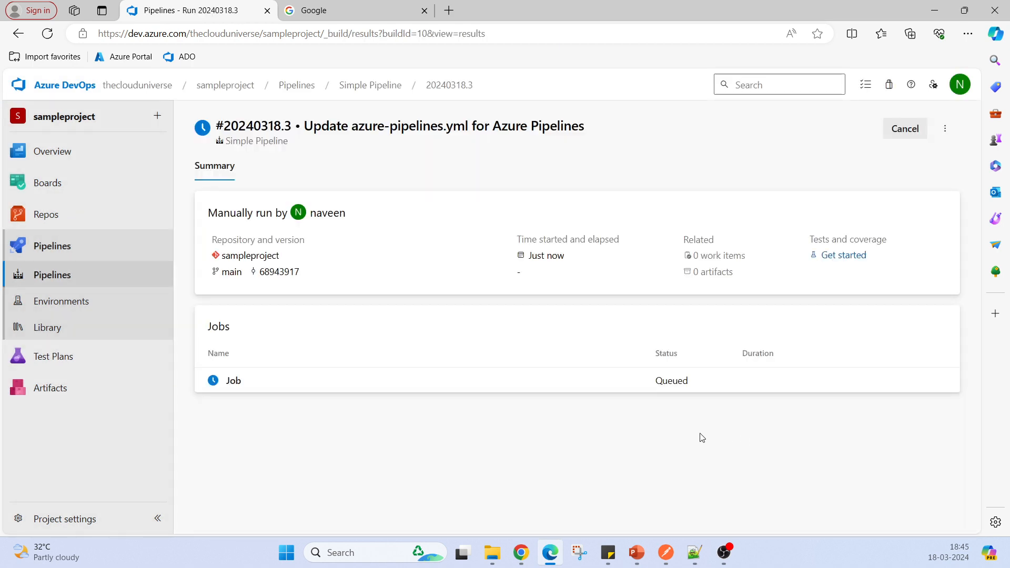
Examine the job log of the "Run a one-line script" task, and return to the run summary.
left_click(318, 381)
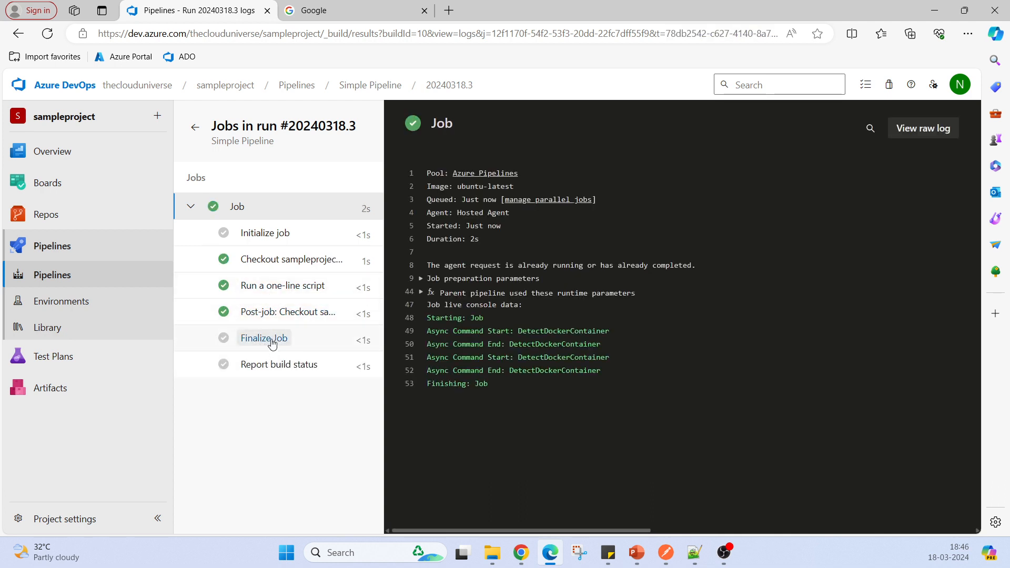
left_click(269, 286)
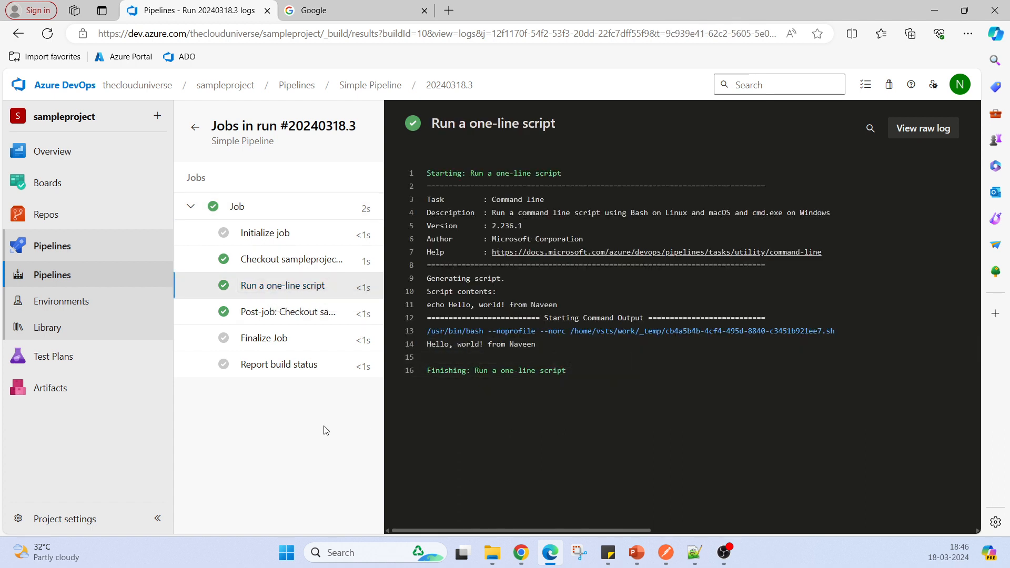
left_click(194, 132)
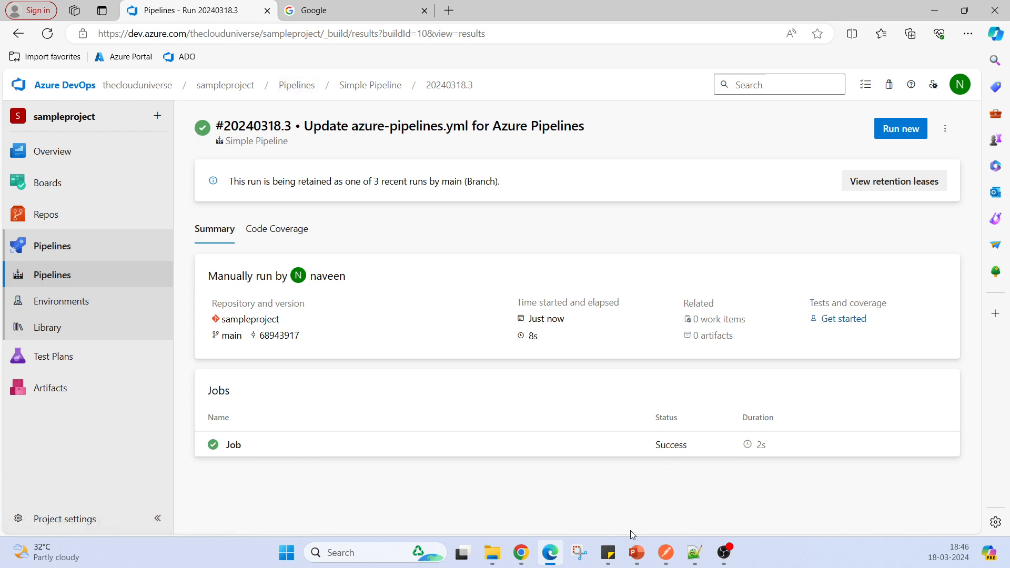
left_click(665, 557)
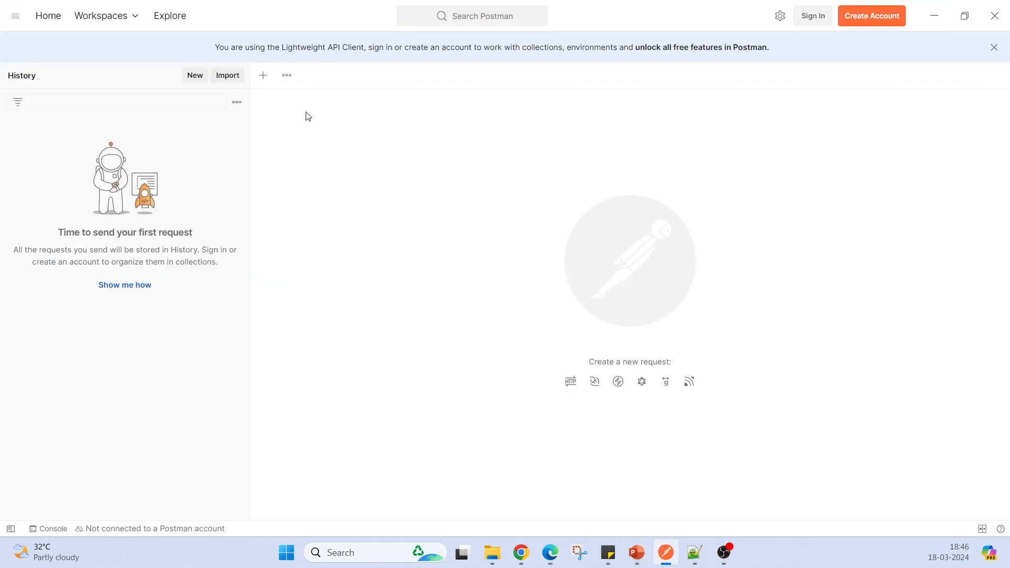
left_click(665, 556)
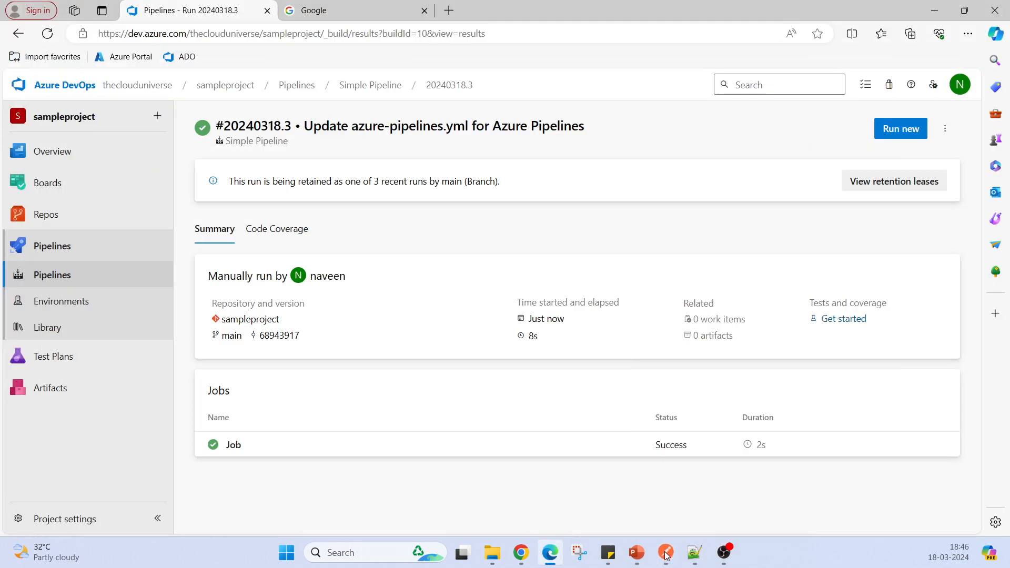
Search Google for "azure devops rest api" and open Microsoft Learn's Azure DevOps Services REST API Reference.
left_click(343, 12)
left_click(354, 234)
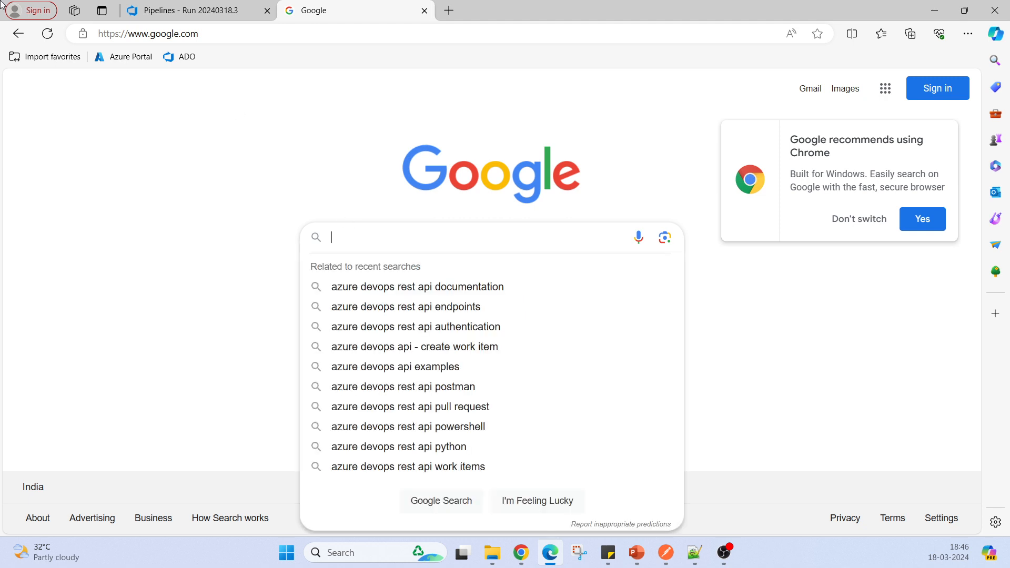
type("azure")
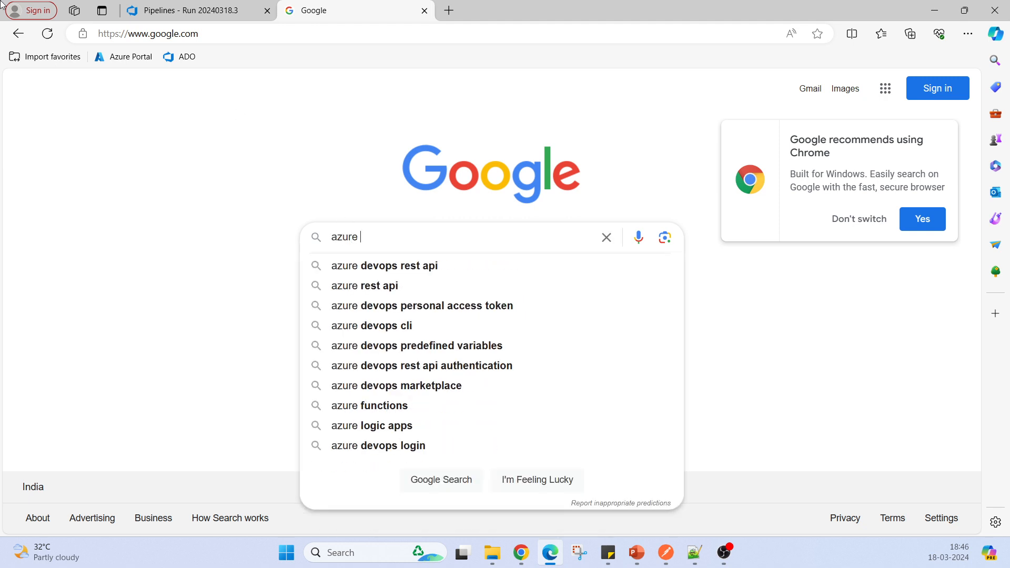
key("Down")
key("Return")
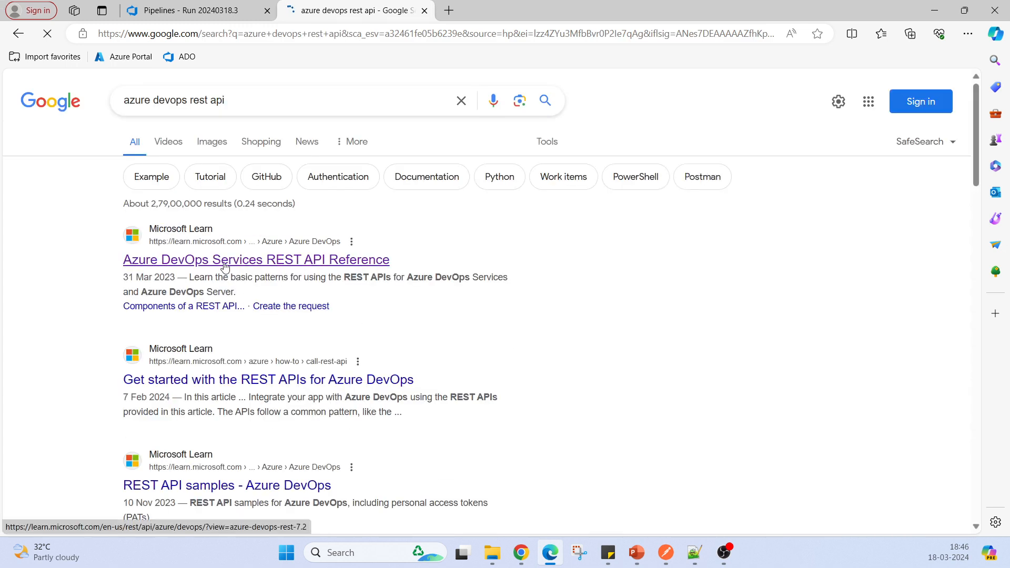
left_click(266, 266)
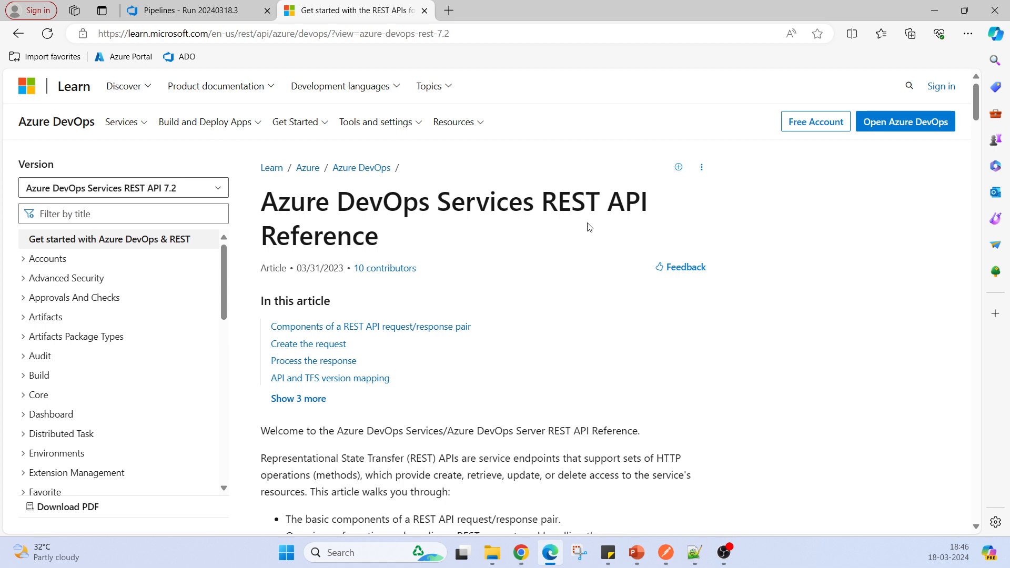
Find and open the Run Pipeline reference page among the Runs operations of the Pipelines API.
scroll(442, 357, "down", 3)
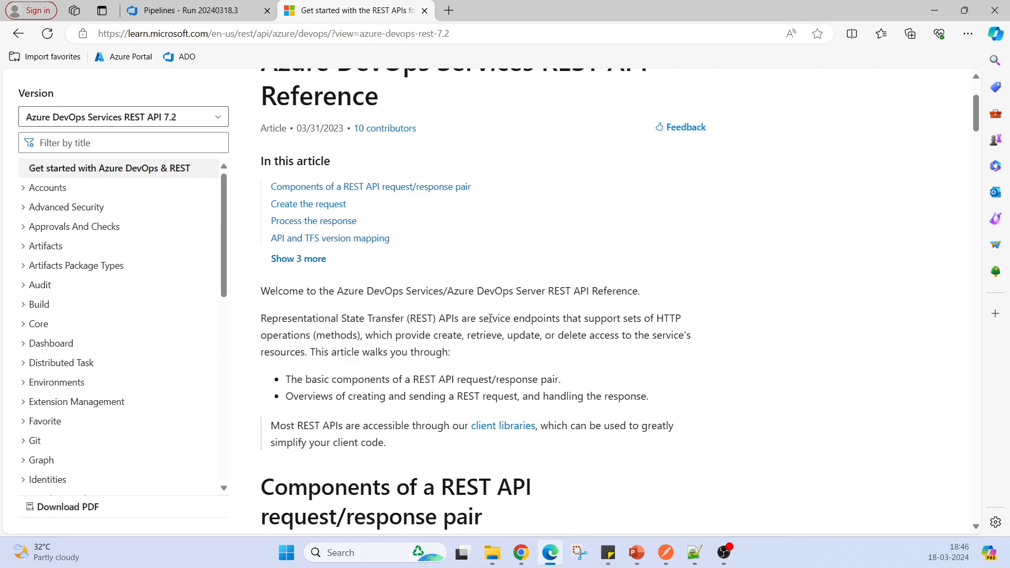
scroll(526, 420, "down", 10)
scroll(579, 395, "down", 5)
scroll(578, 397, "up", 20)
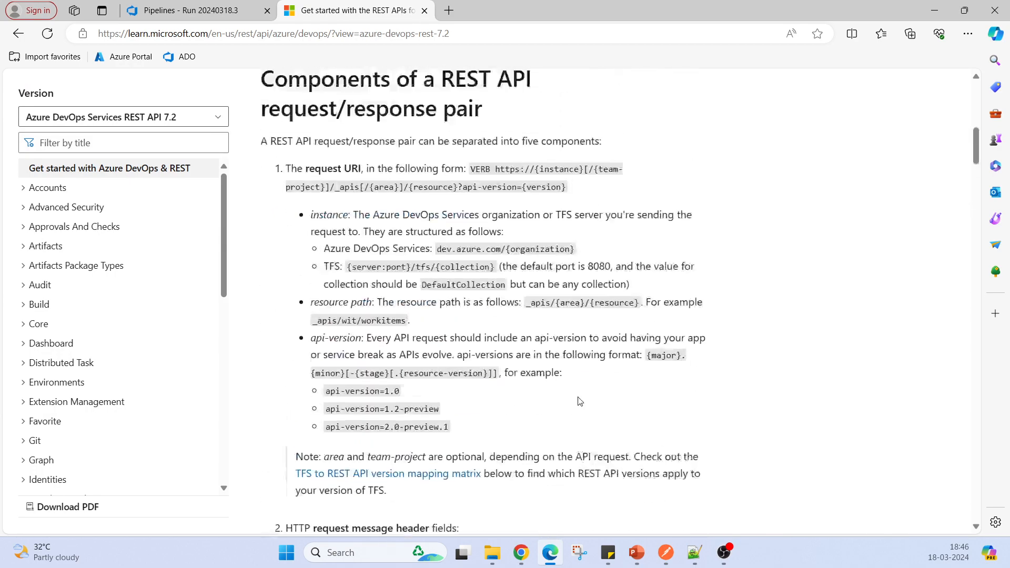
scroll(579, 401, "down", 1)
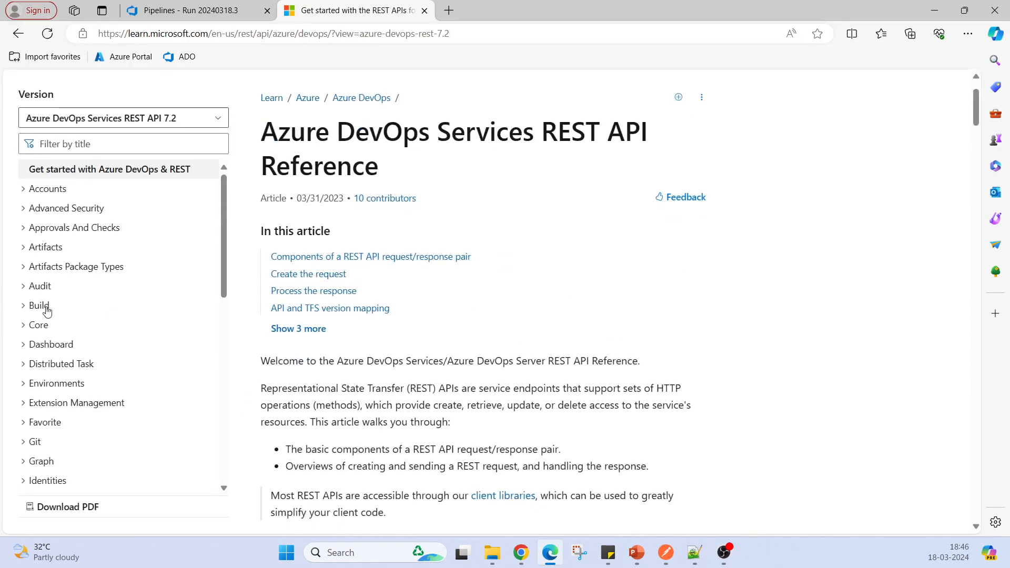
scroll(64, 285, "down", 1)
scroll(63, 286, "down", 4)
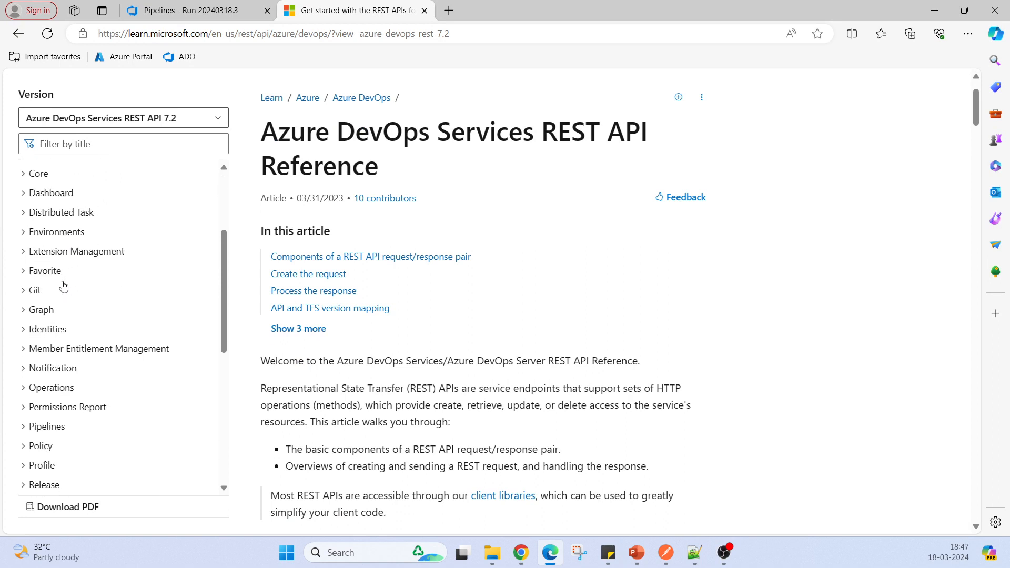
left_click(23, 377)
scroll(42, 371, "down", 4)
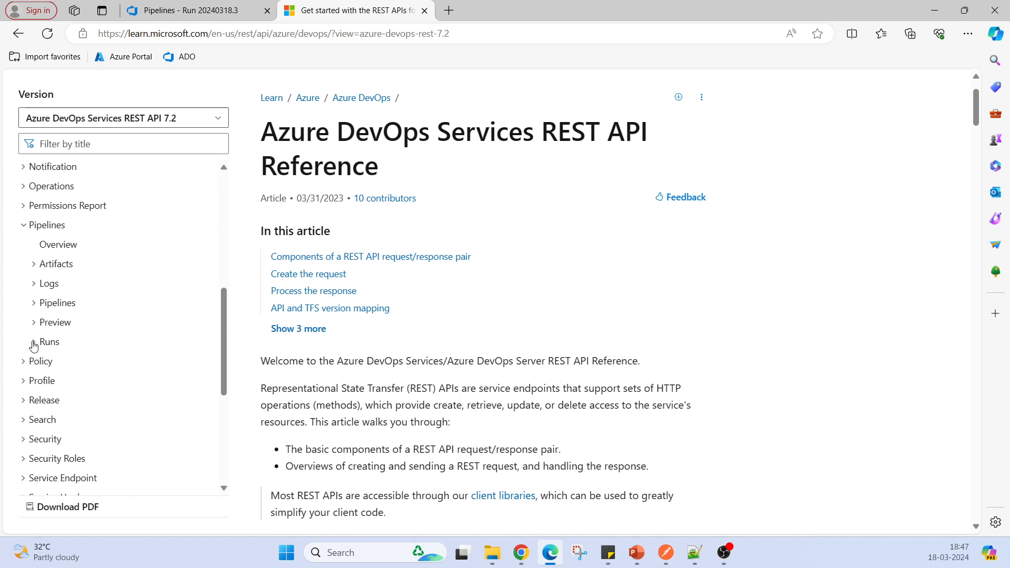
left_click(35, 343)
left_click(74, 419)
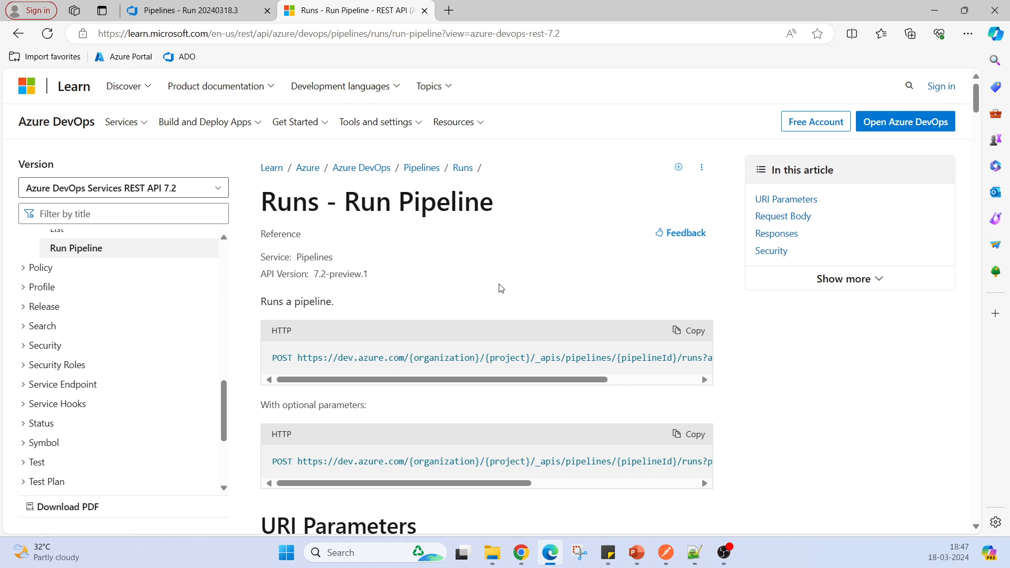
Copy the Run Pipeline request without optional parameters and paste it into the empty document in Notepad++.
scroll(505, 278, "down", 1)
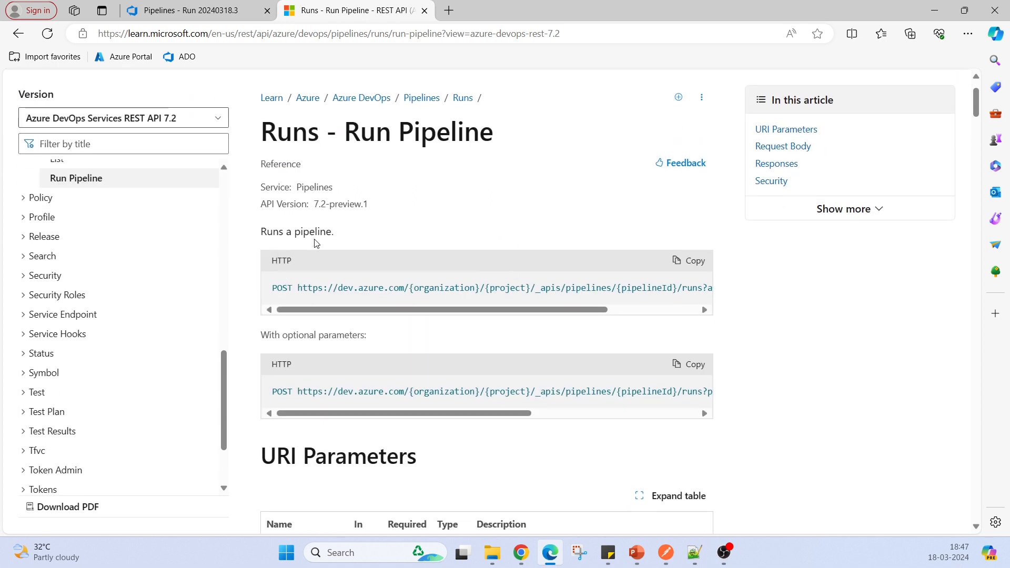
left_click(691, 261)
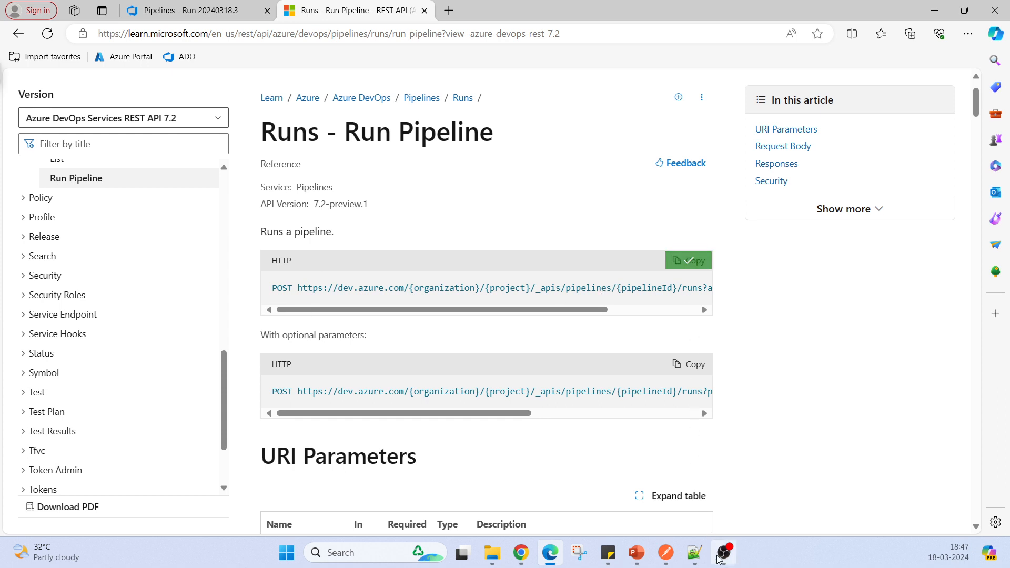
left_click(695, 552)
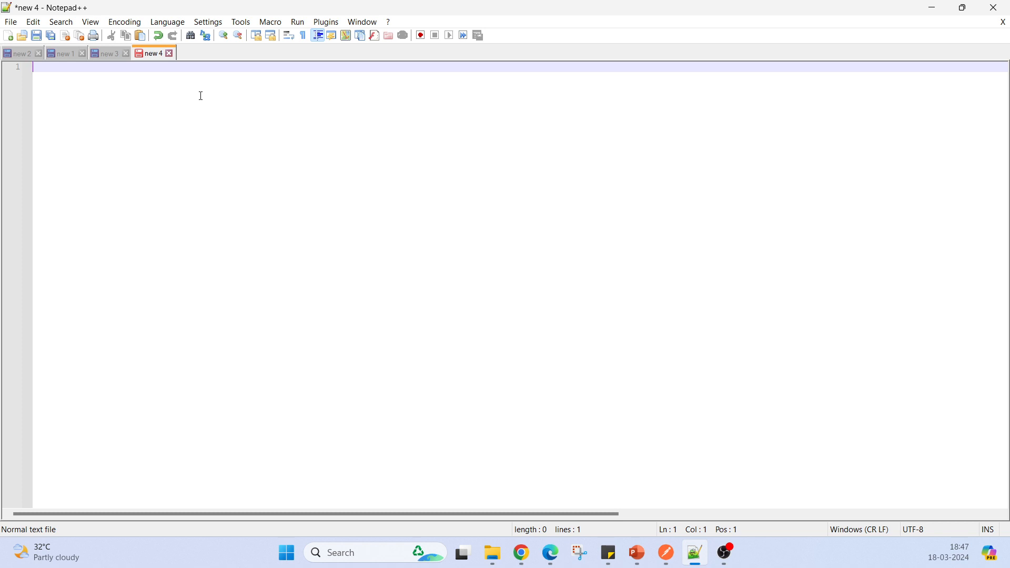
key("ctrl+v")
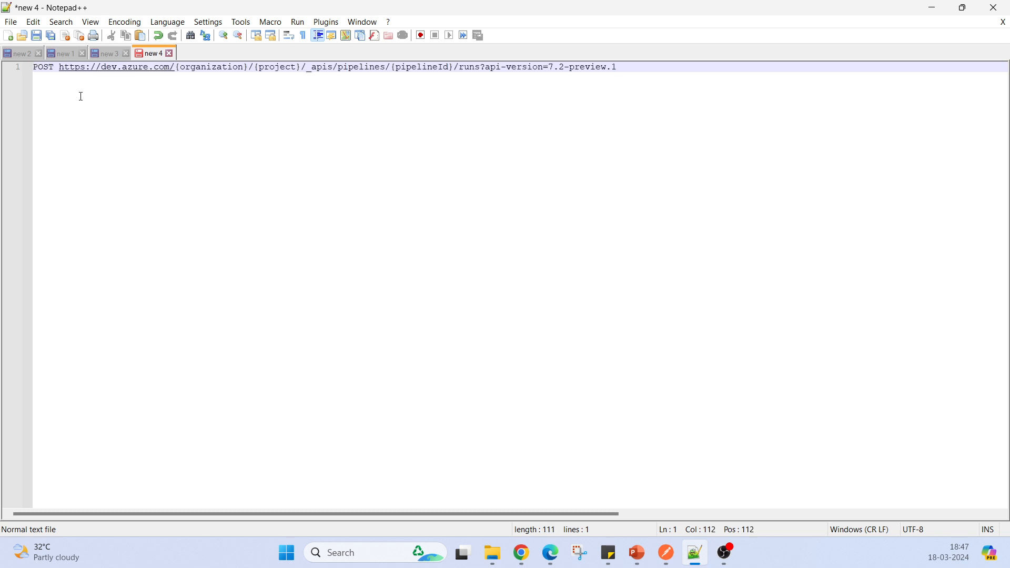
Remove the leading POST verb so the line holds only the request URL.
left_click(58, 68)
key("BackSpace")
key("BackSpace")
key("BackSpace")
key("BackSpace")
key("BackSpace")
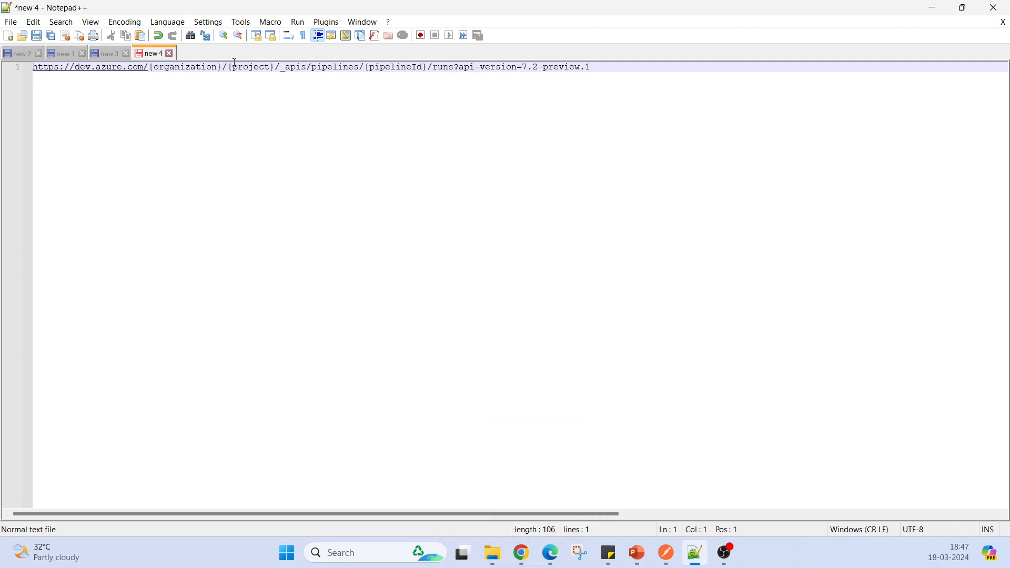
Copy the organization name theclouduniverse from Azure DevOps in Edge and replace the {organization} placeholder in the Notepad++ URL with it.
left_click(551, 564)
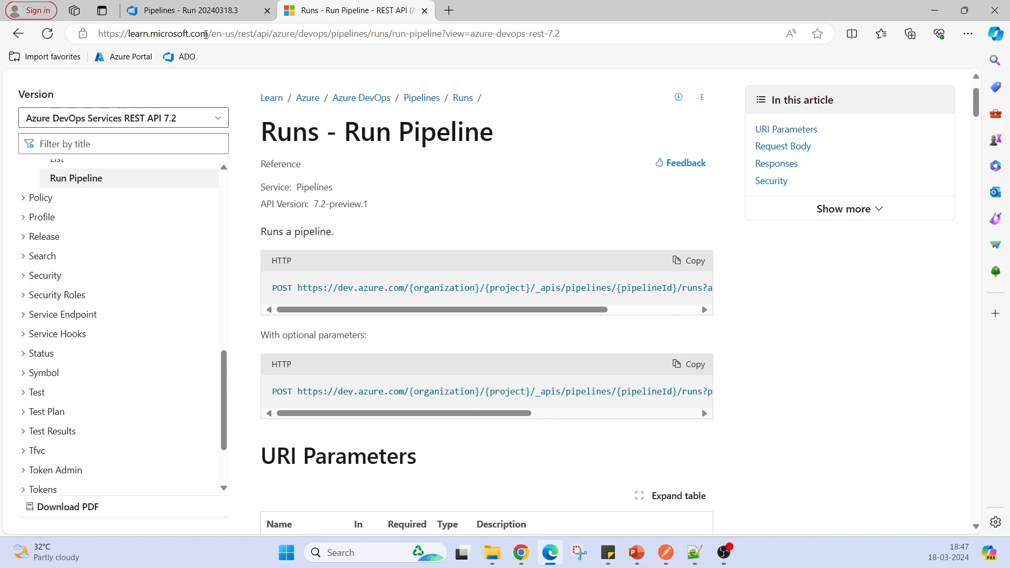
left_click(204, 12)
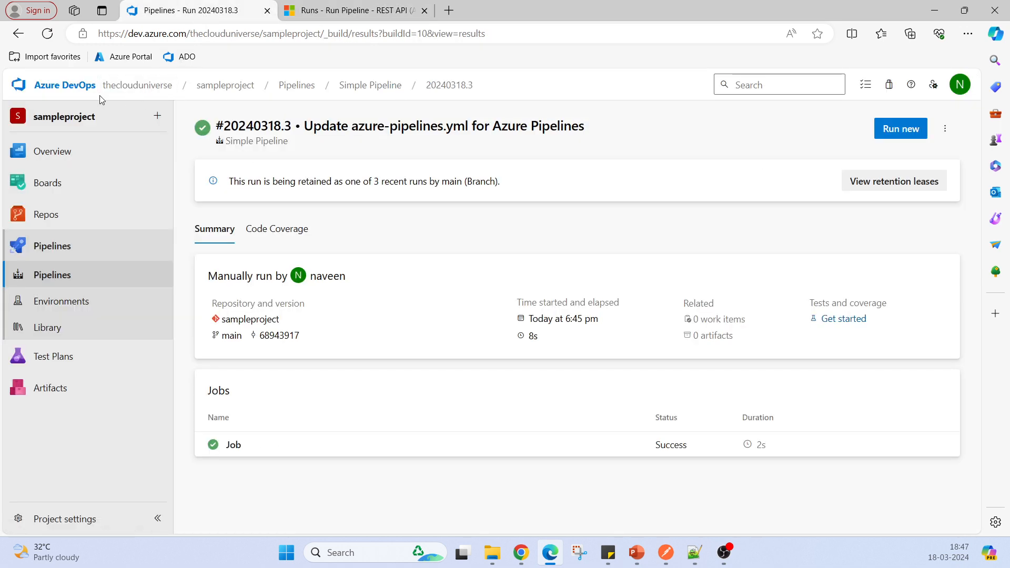
left_click(130, 92)
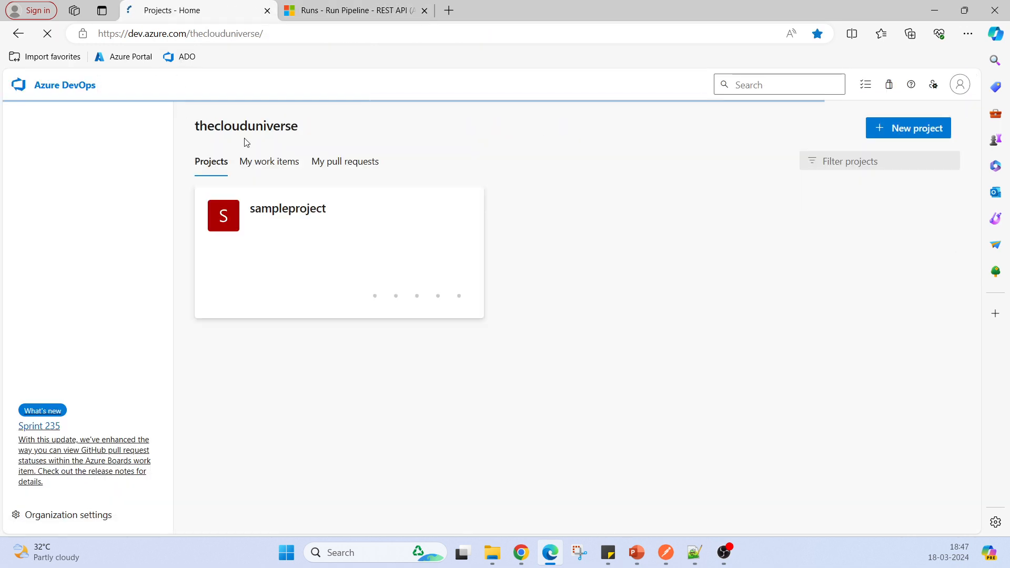
double_click(238, 127)
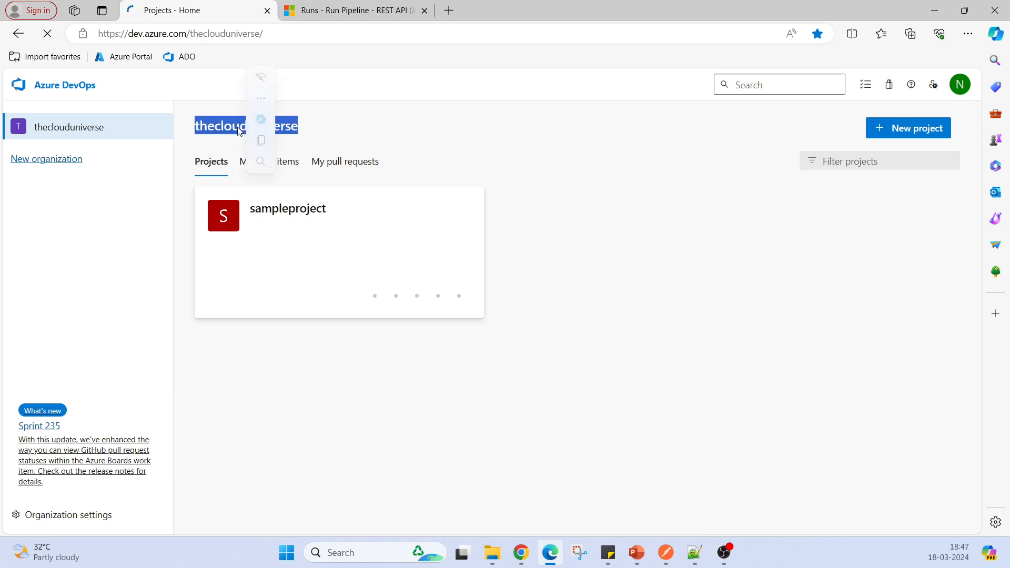
left_click(695, 551)
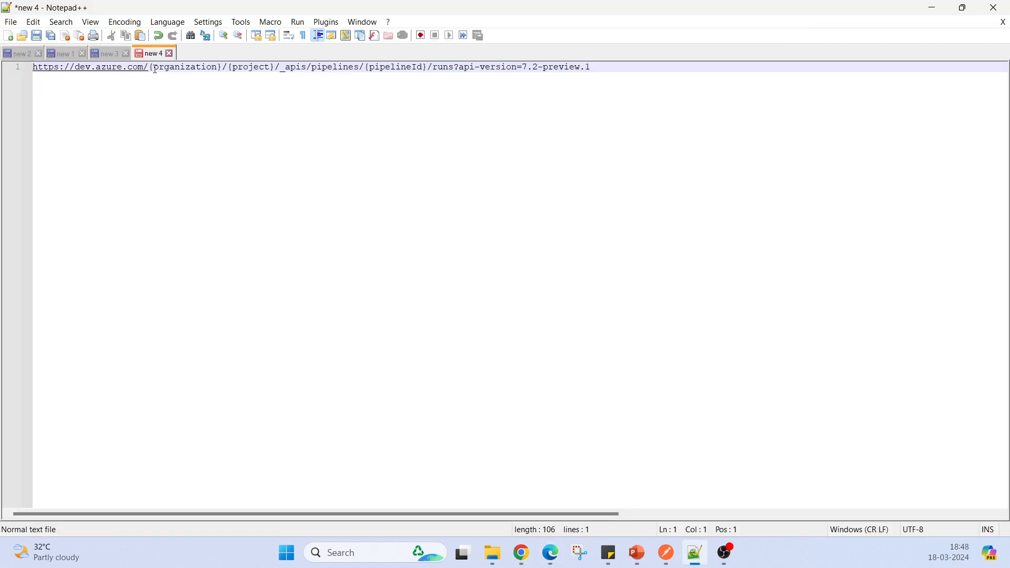
left_click_drag(151, 68, 221, 67)
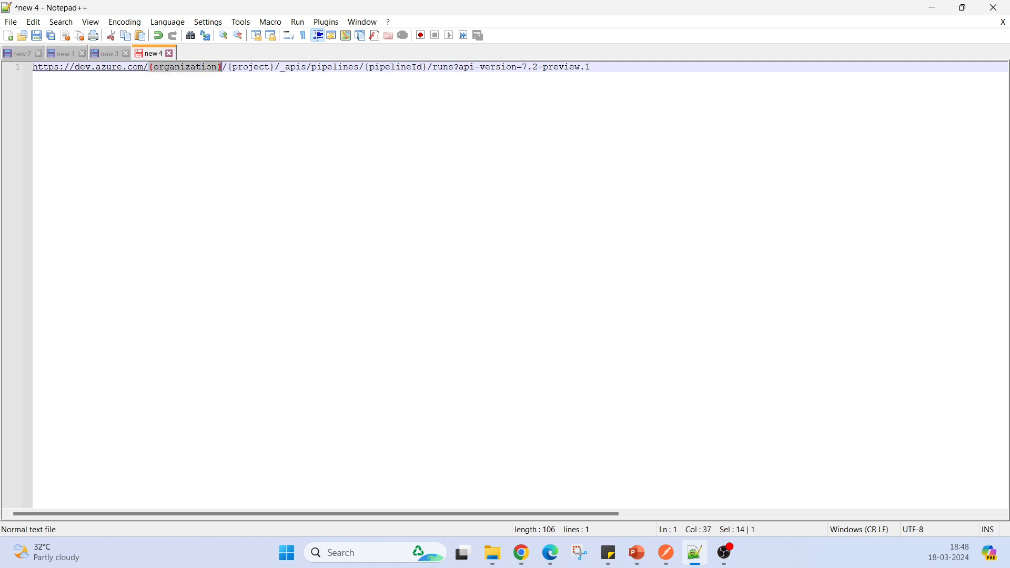
key("ctrl+v")
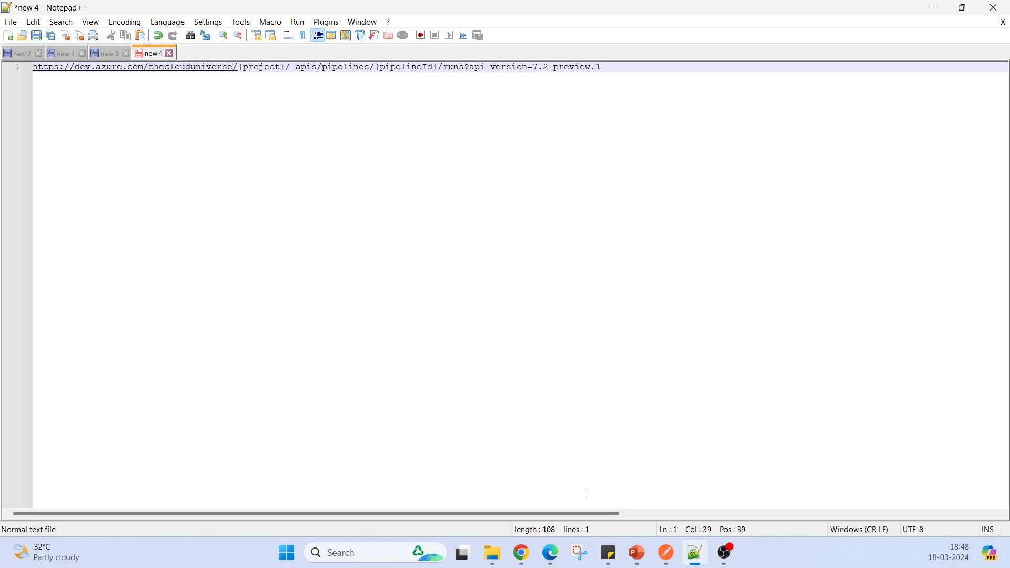
Copy the project name sampleproject from its Azure DevOps overview page and replace the {project} placeholder in the Notepad++ URL with it.
left_click(526, 557)
left_click(546, 557)
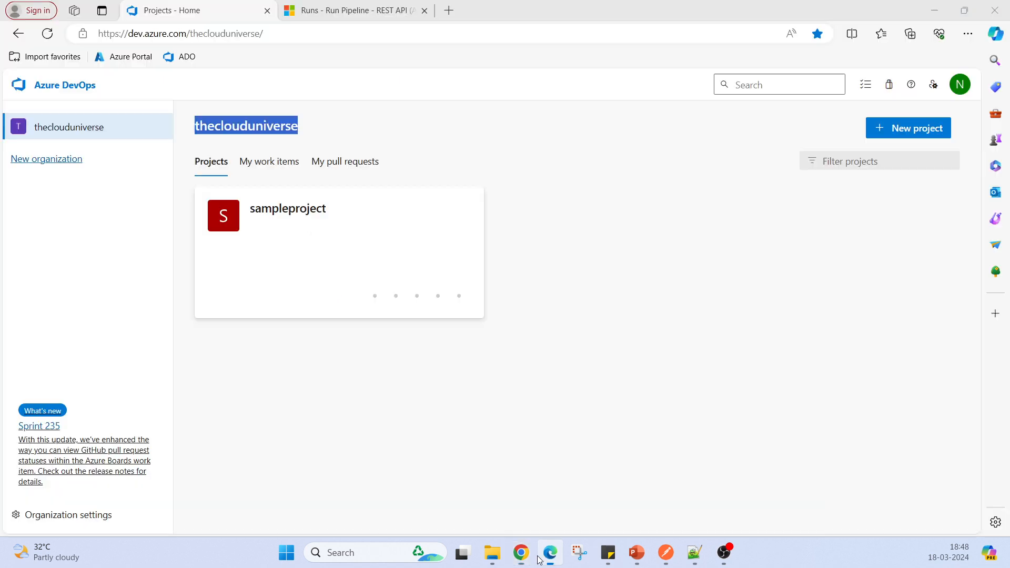
left_click(274, 212)
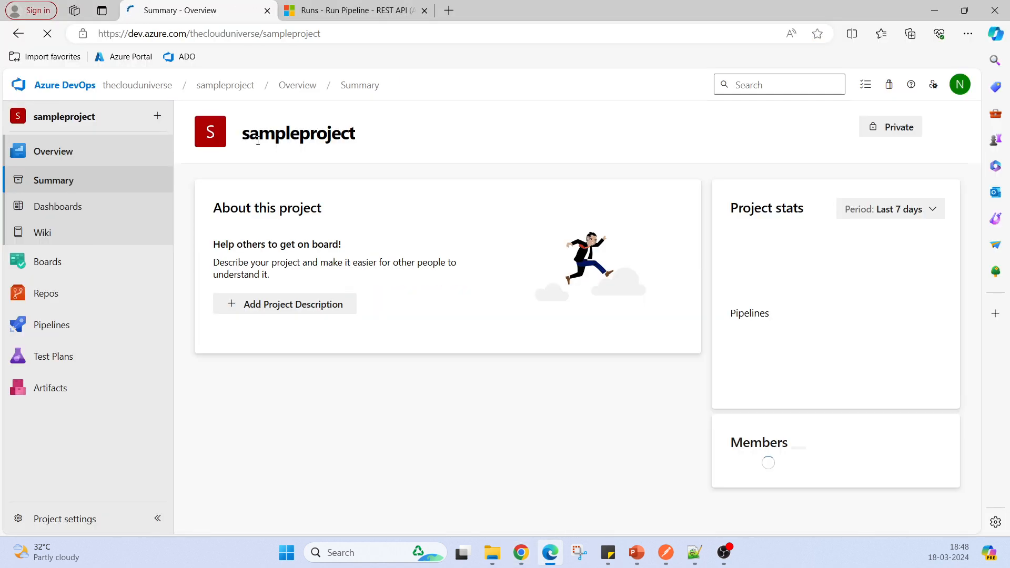
double_click(260, 133)
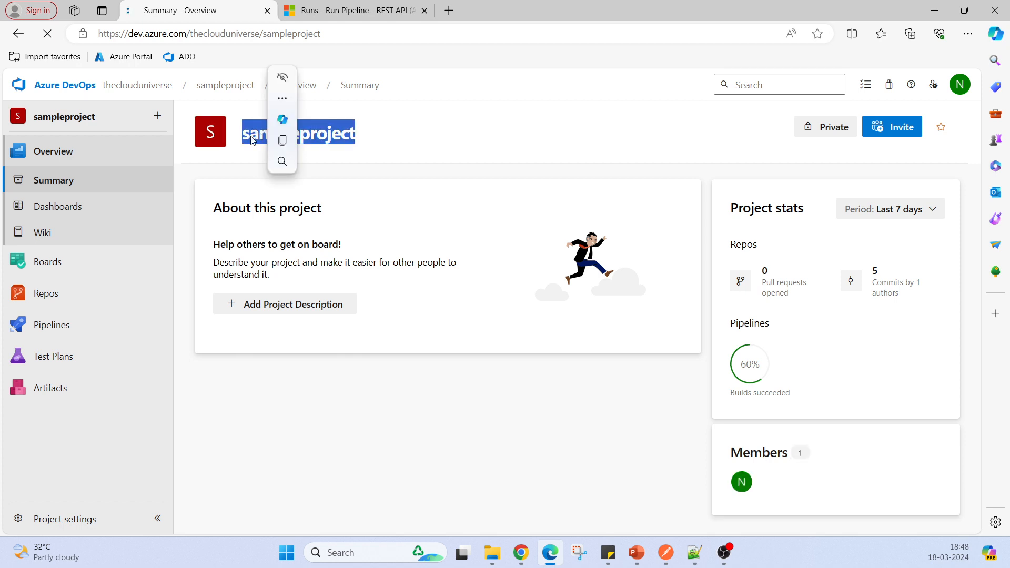
left_click(934, 10)
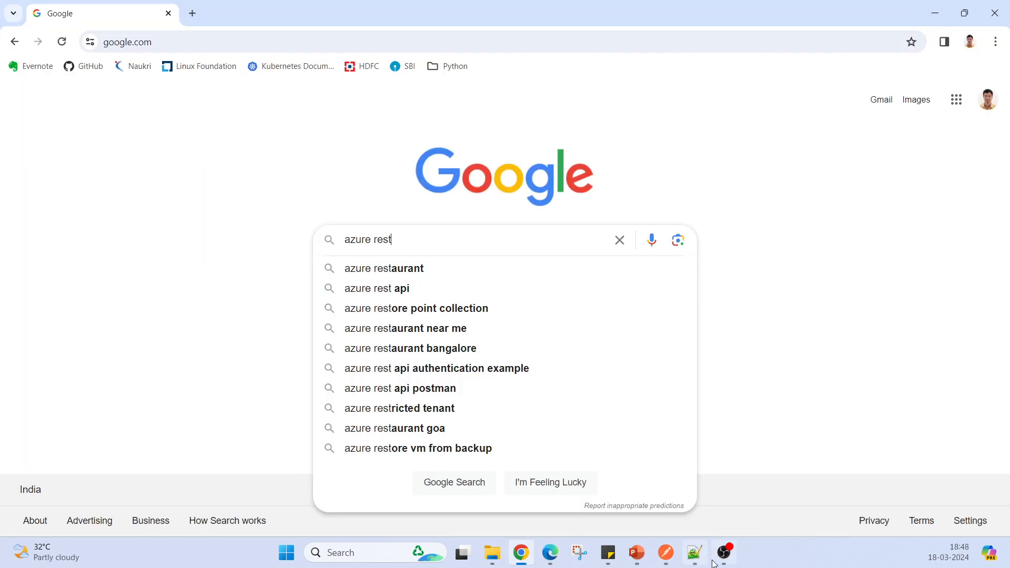
left_click(694, 552)
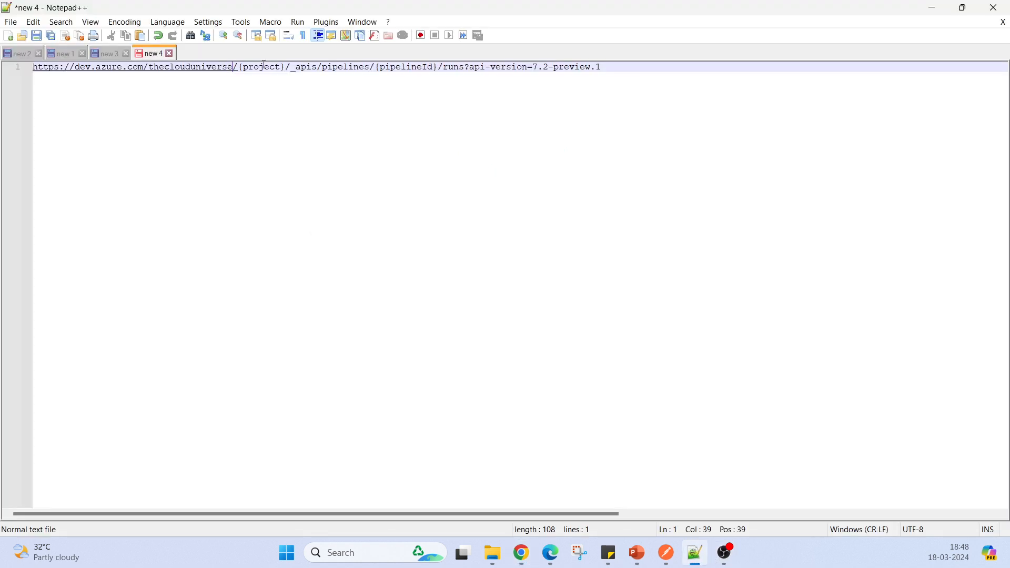
left_click_drag(240, 67, 288, 66)
key("ctrl+v")
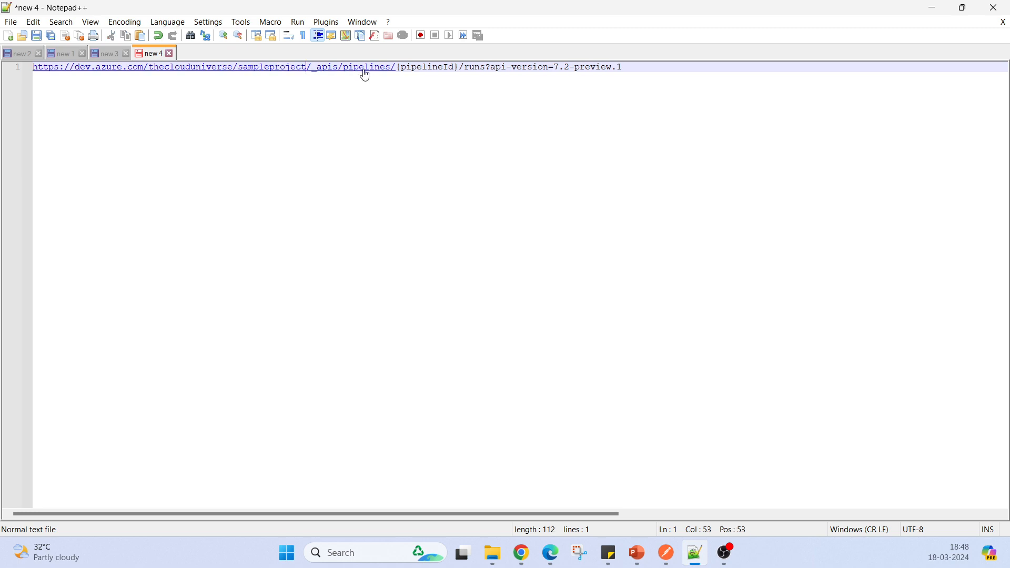
Look up Simple Pipeline's definition ID in its Azure DevOps page address and replace {pipelineId} in the Notepad++ URL with 1.
left_click(550, 552)
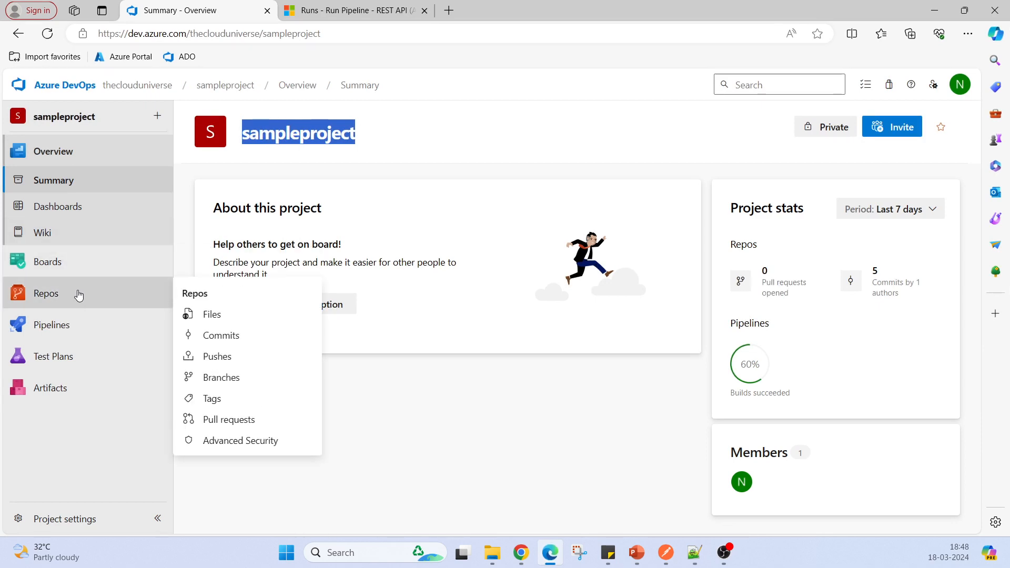
left_click(74, 324)
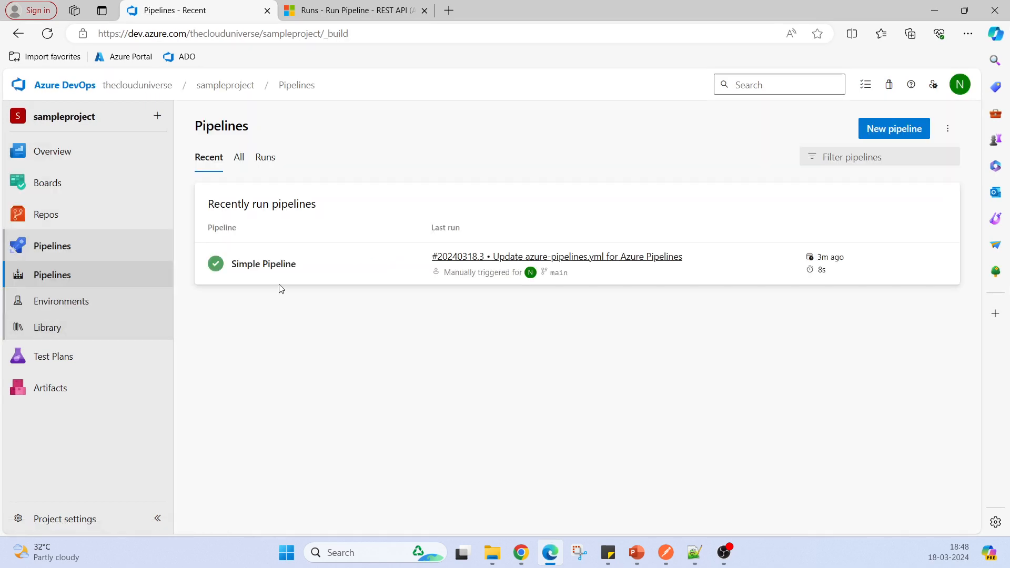
left_click(261, 266)
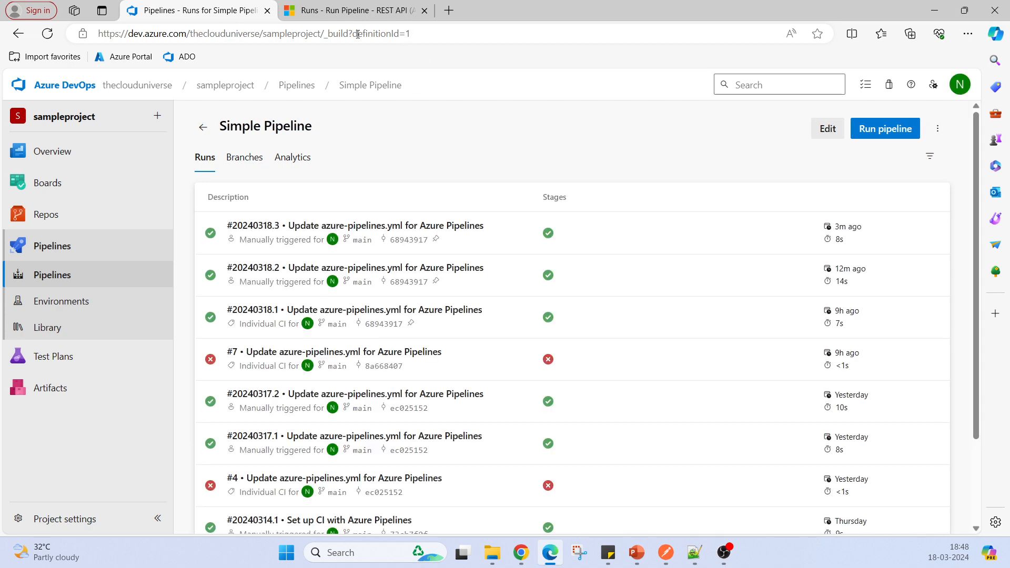
left_click(407, 34)
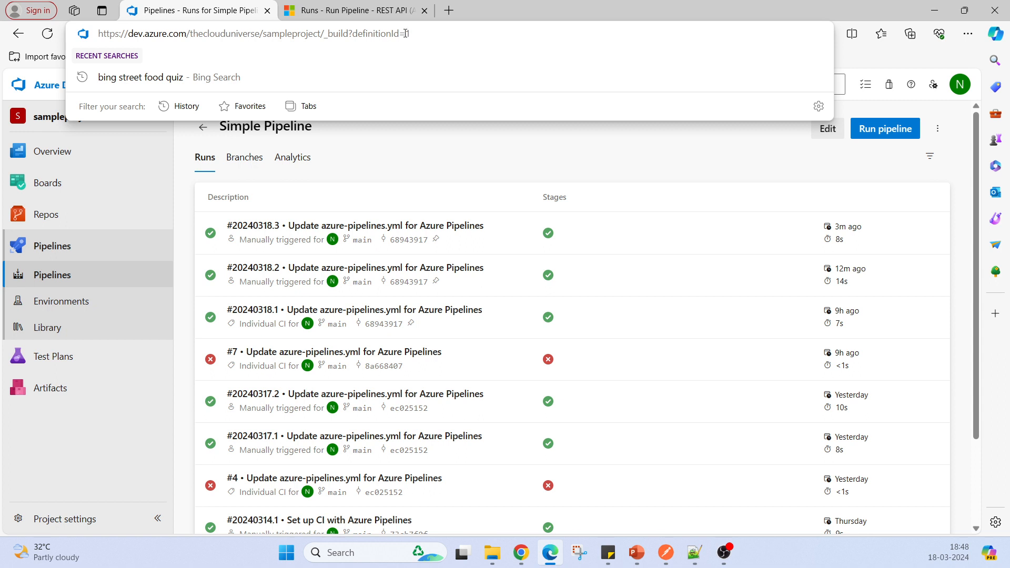
left_click(435, 160)
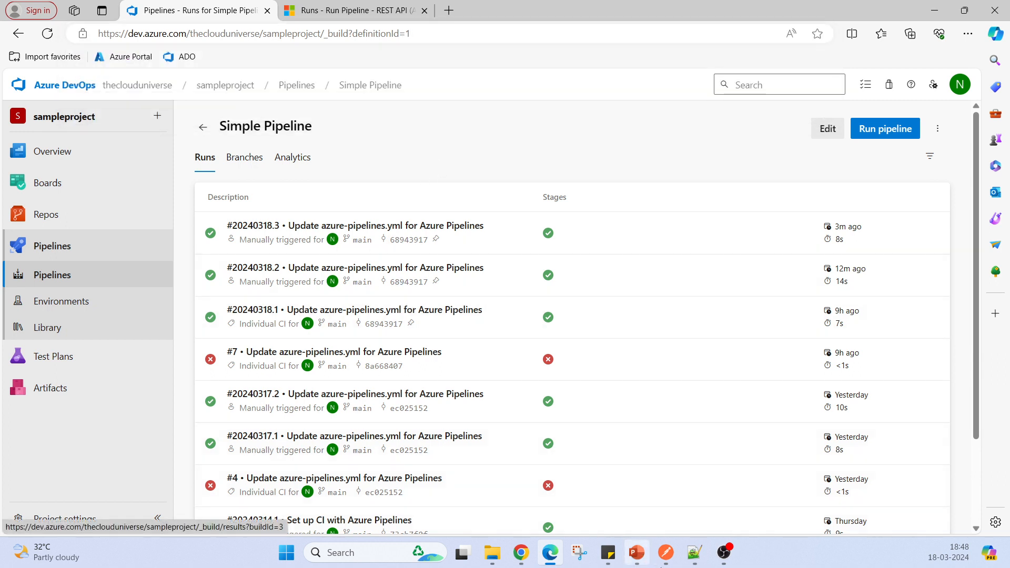
left_click(694, 552)
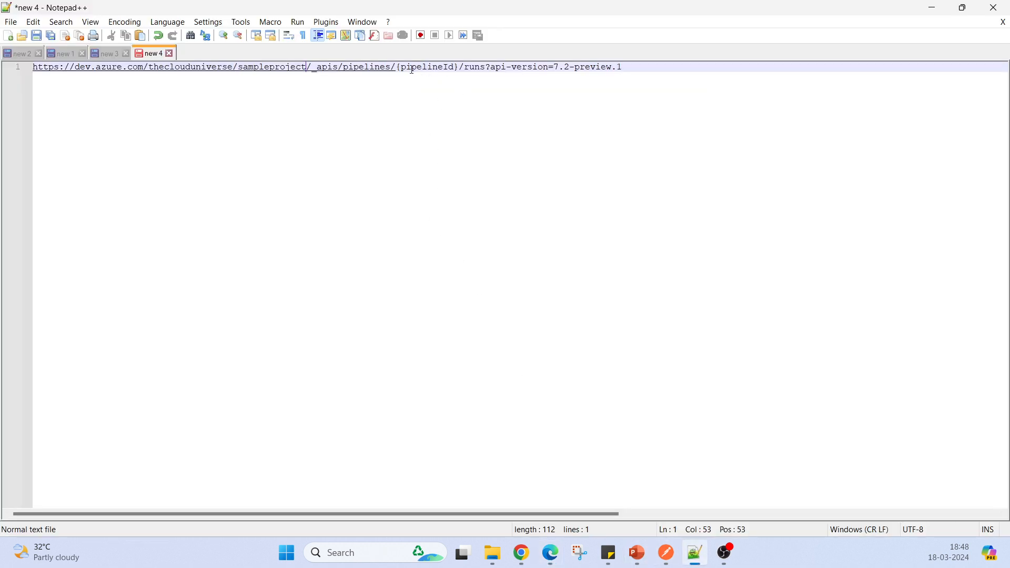
left_click_drag(398, 67, 461, 67)
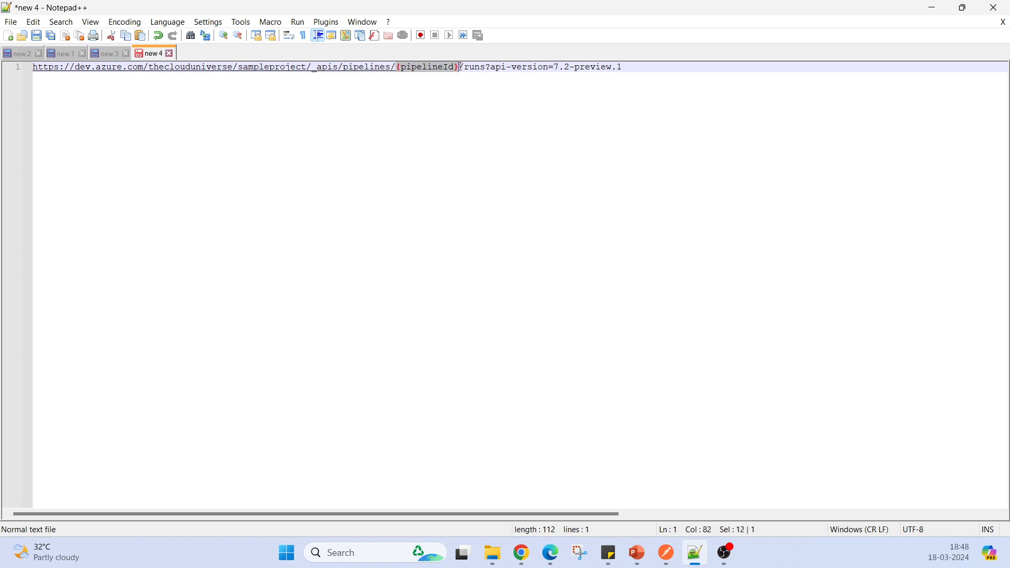
type("1")
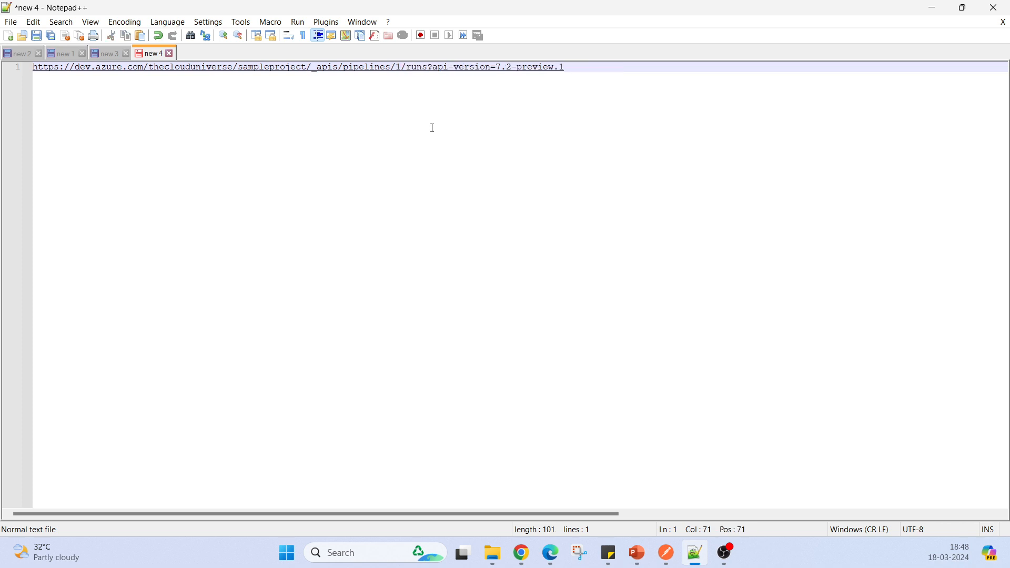
key("End")
Switch to Azure DevOps in Edge and open the Personal Access Tokens page of the user settings.
left_click(551, 557)
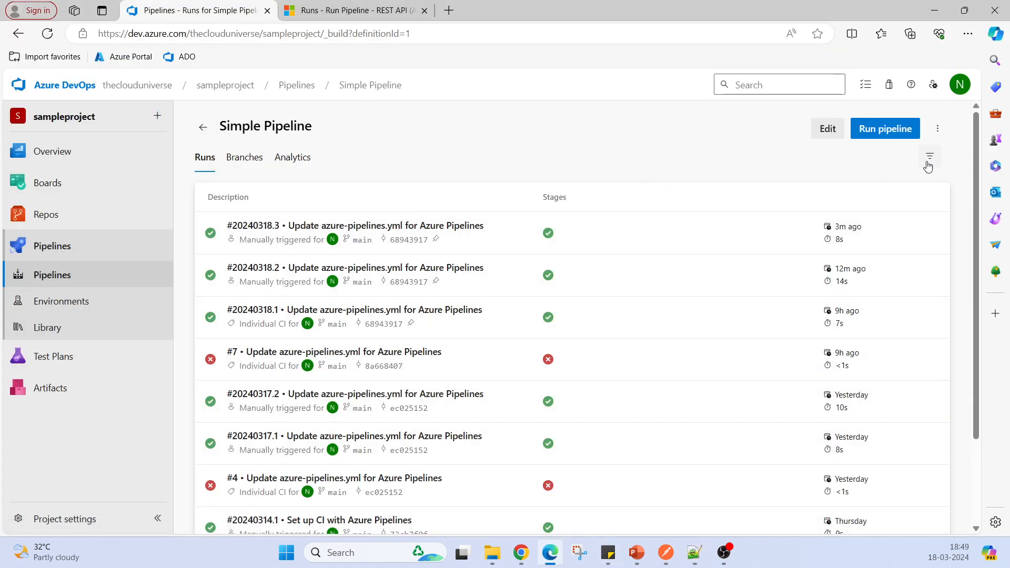
left_click(960, 86)
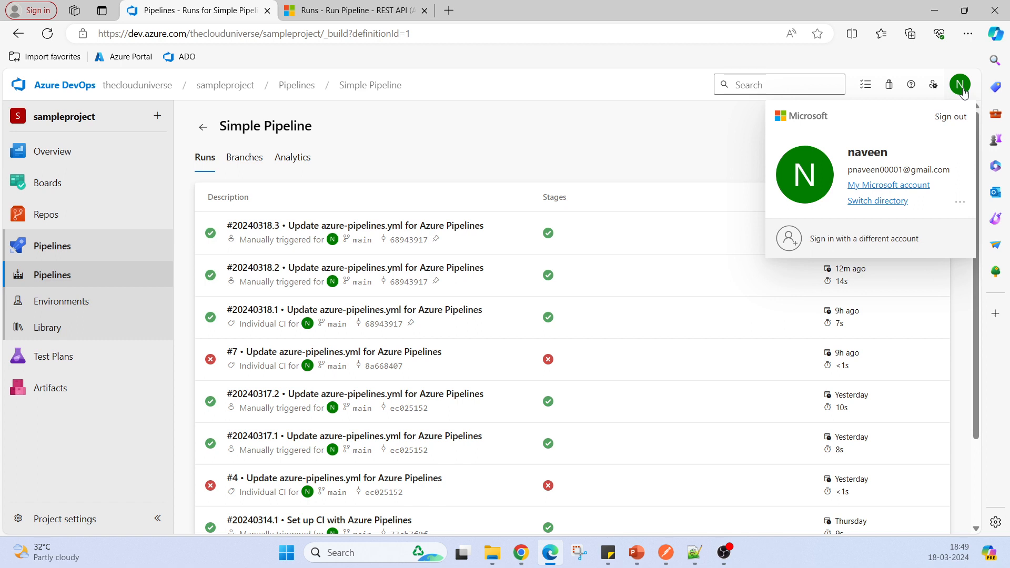
left_click(960, 204)
left_click(915, 234)
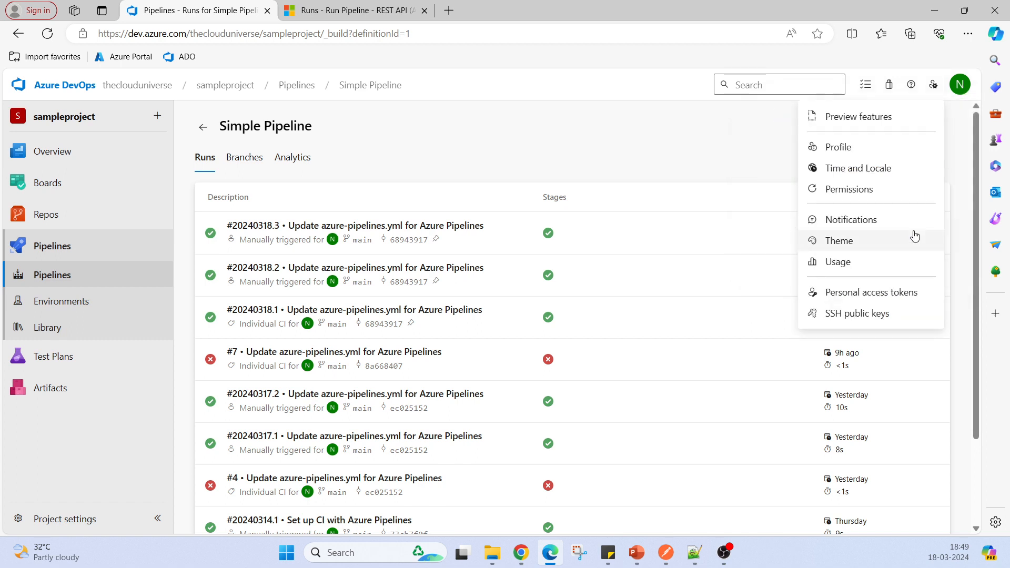
left_click(877, 293)
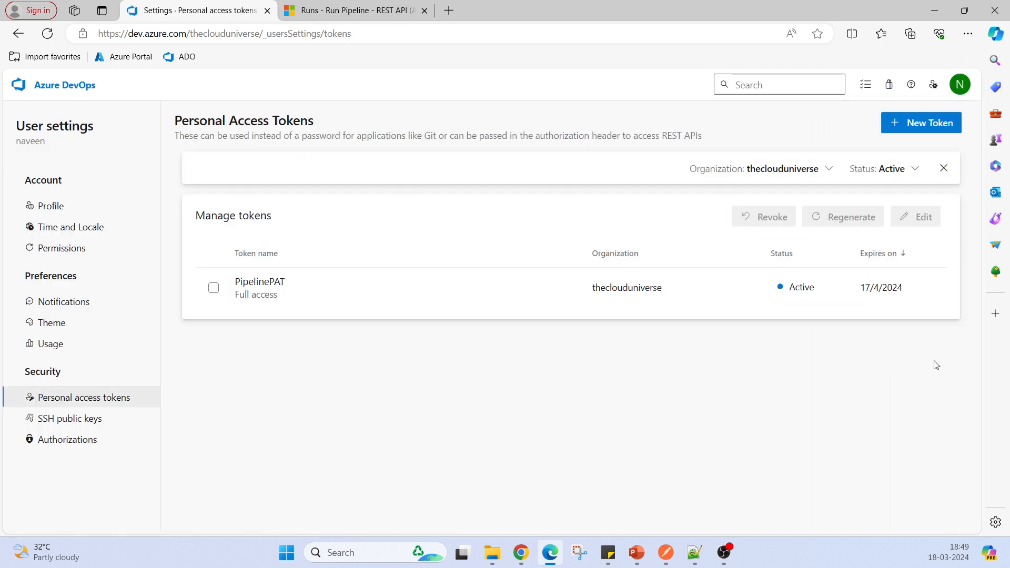
Create a new personal access token named RESTAPIToken with the Full access scope.
left_click(915, 124)
left_click(669, 152)
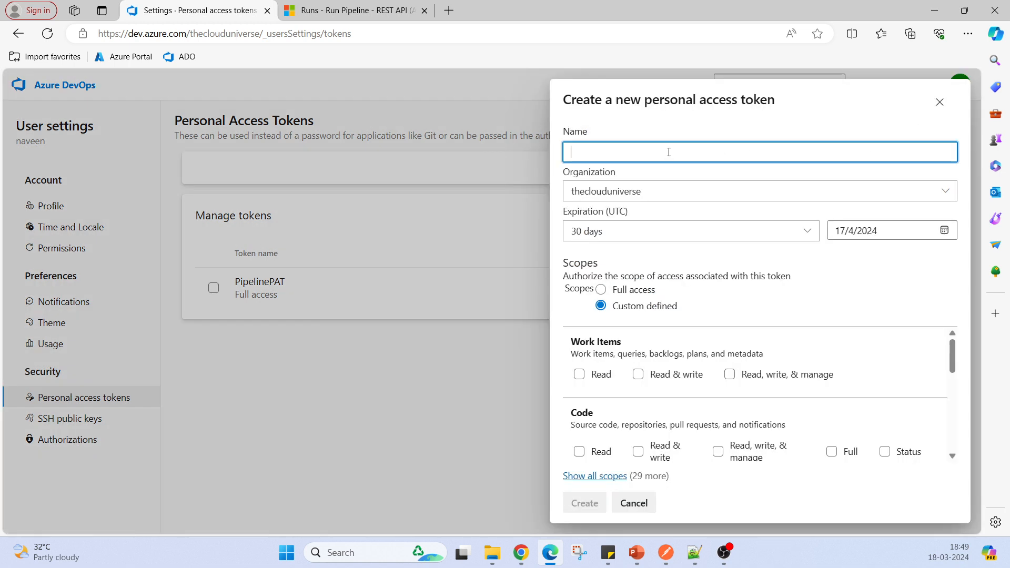
type("RESTAPIToken")
scroll(687, 388, "down", 1)
scroll(687, 388, "up", 1)
scroll(610, 389, "down", 3)
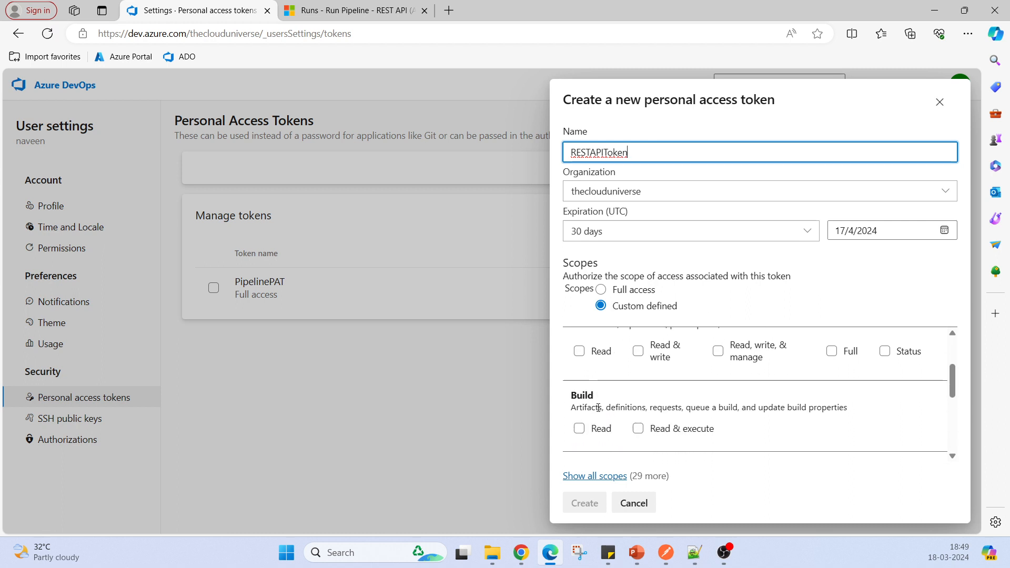
scroll(605, 418, "down", 2)
scroll(613, 427, "up", 5)
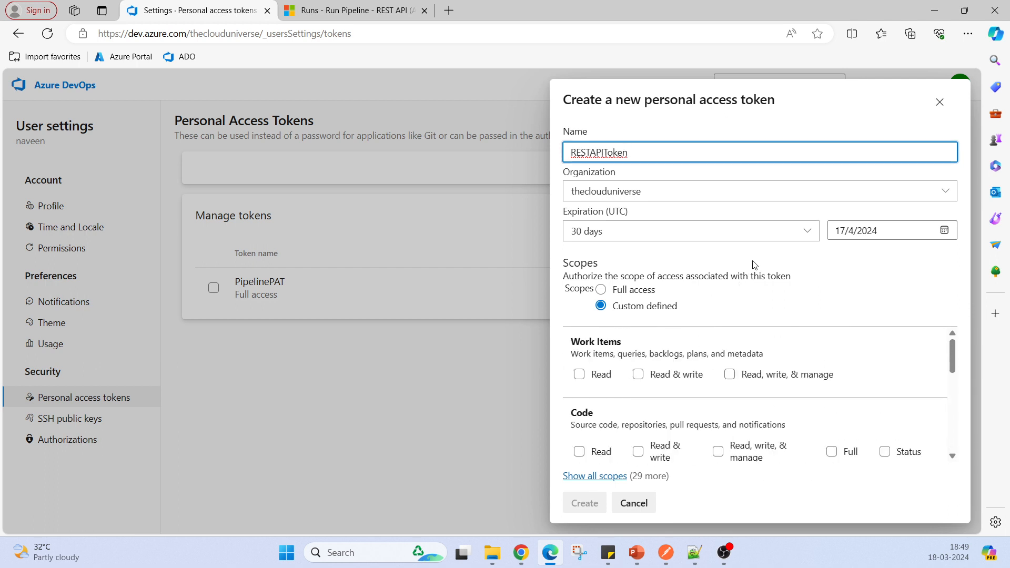
left_click(600, 289)
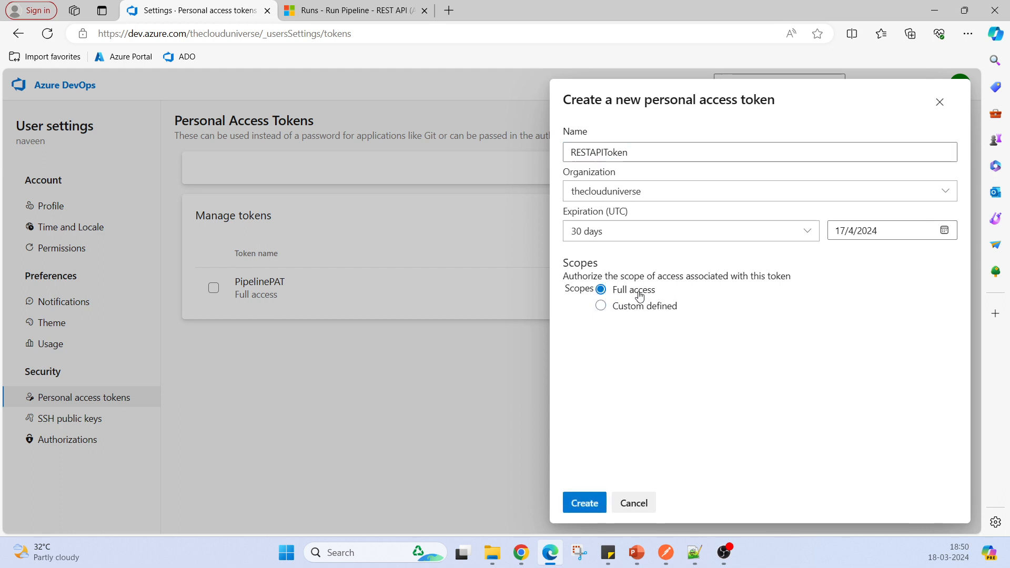
left_click(584, 503)
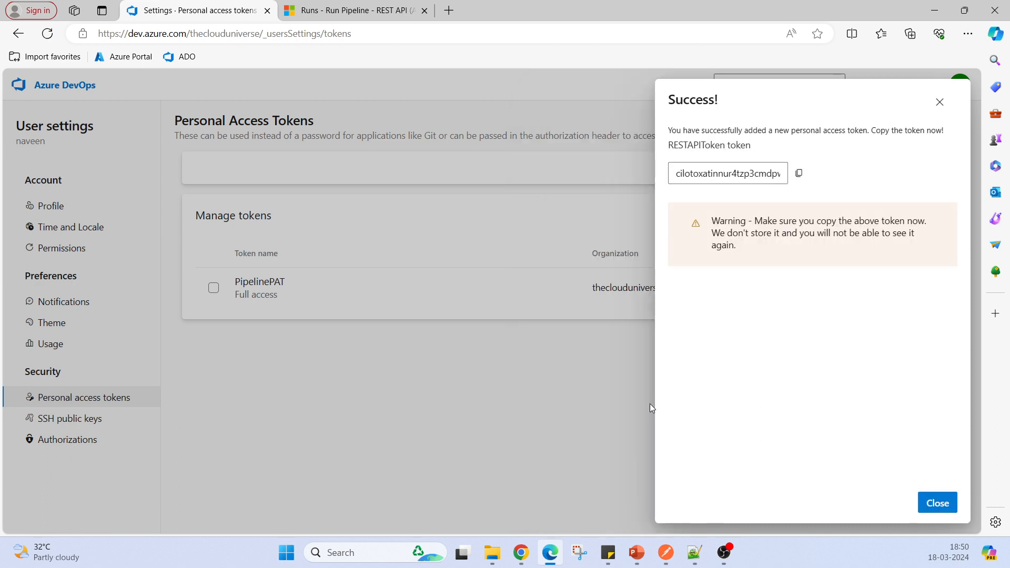
Copy the new personal access token, paste it on line 5 of the Notepad++ document below the URL, and return to Edge.
left_click(798, 173)
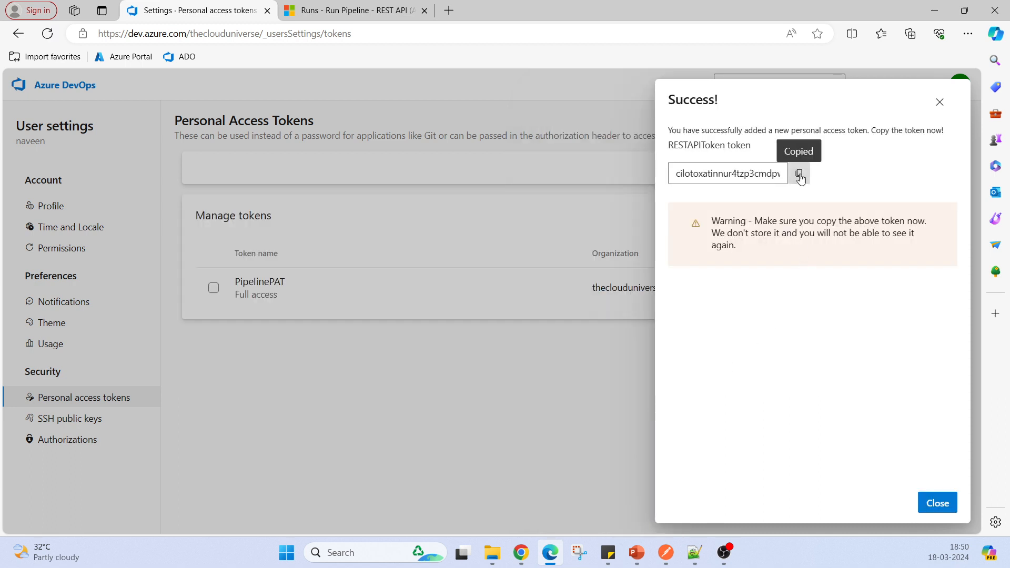
left_click(694, 553)
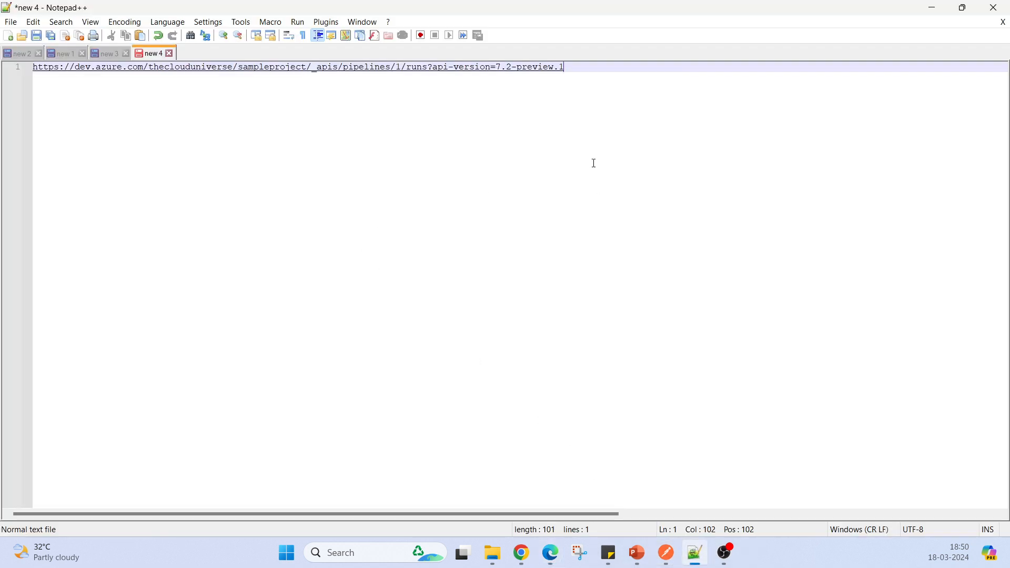
key("Return")
key("Return")
key("Return")
key("Return")
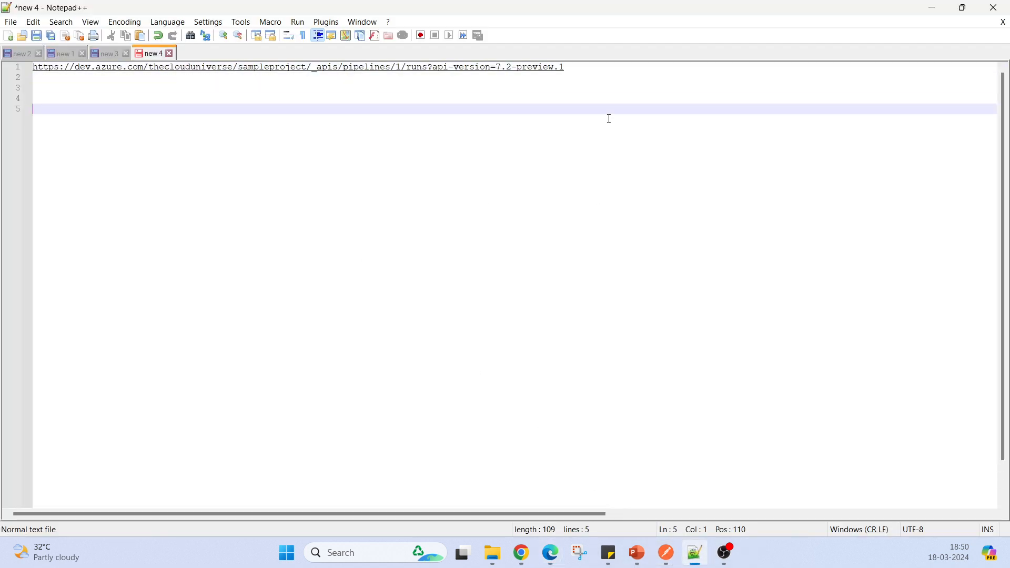
key("ctrl+v")
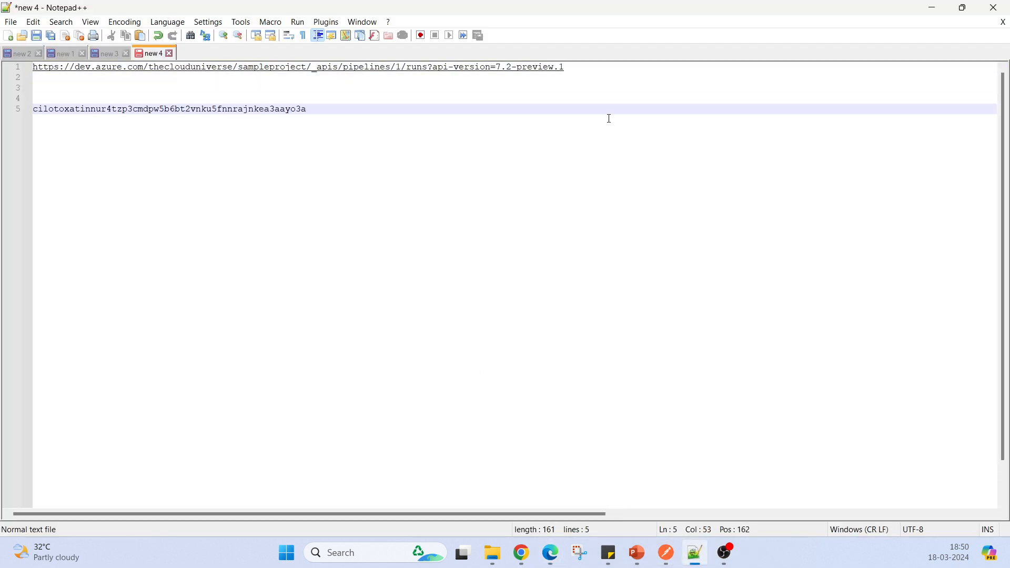
left_click(931, 8)
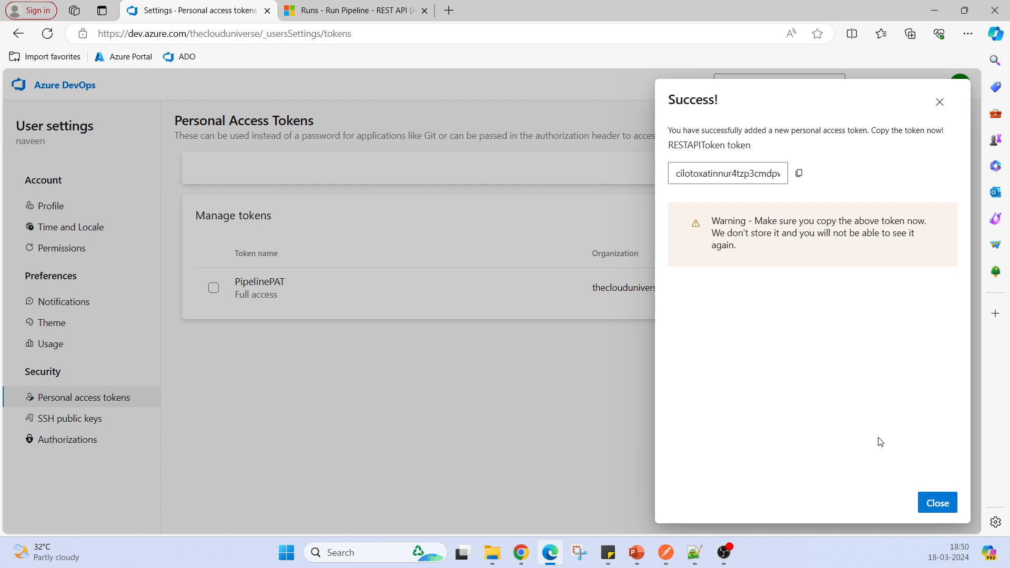
Close the new token's confirmation and open the Pipelines page of sampleproject in Azure DevOps.
left_click(937, 503)
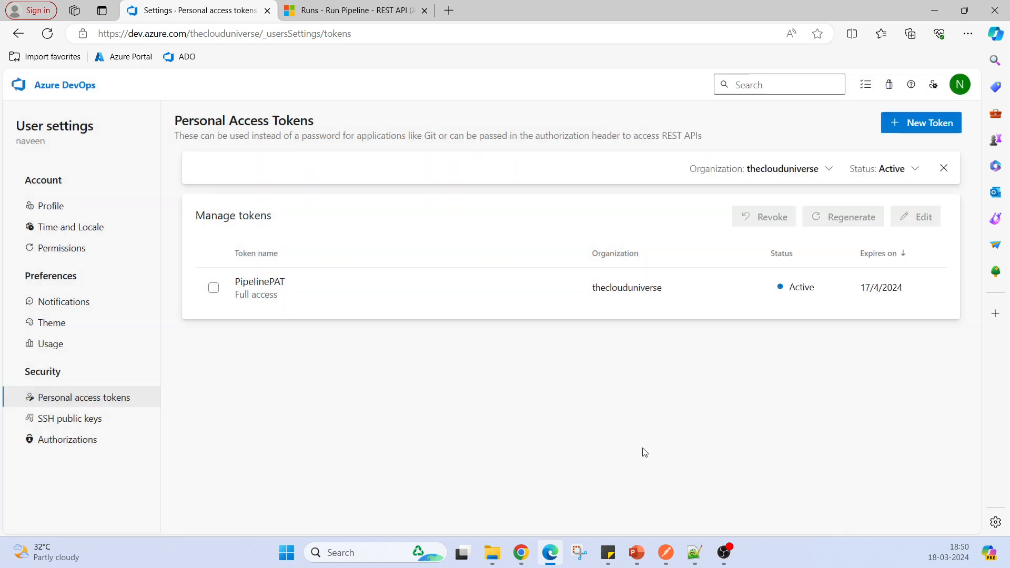
left_click(50, 88)
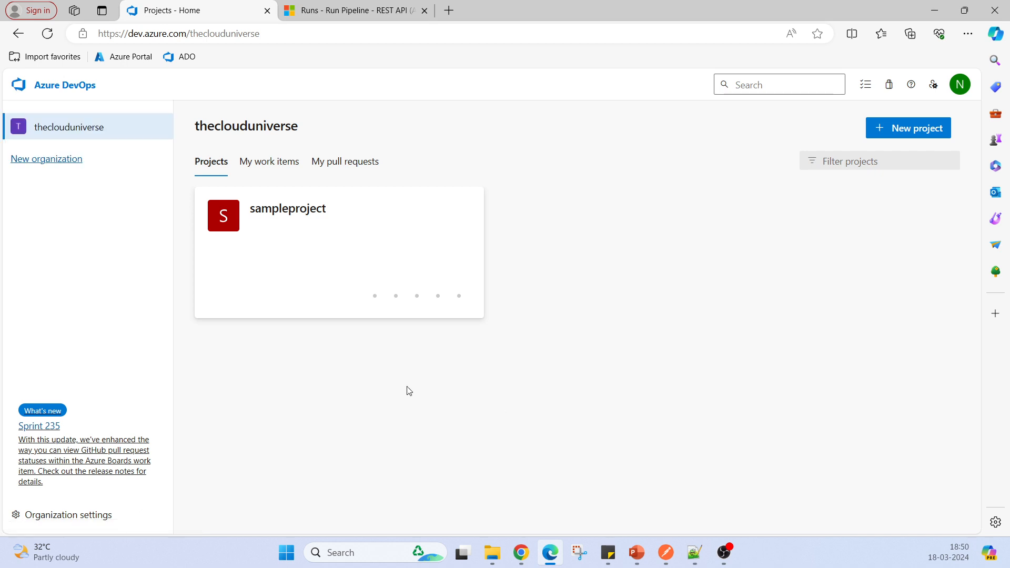
left_click(288, 211)
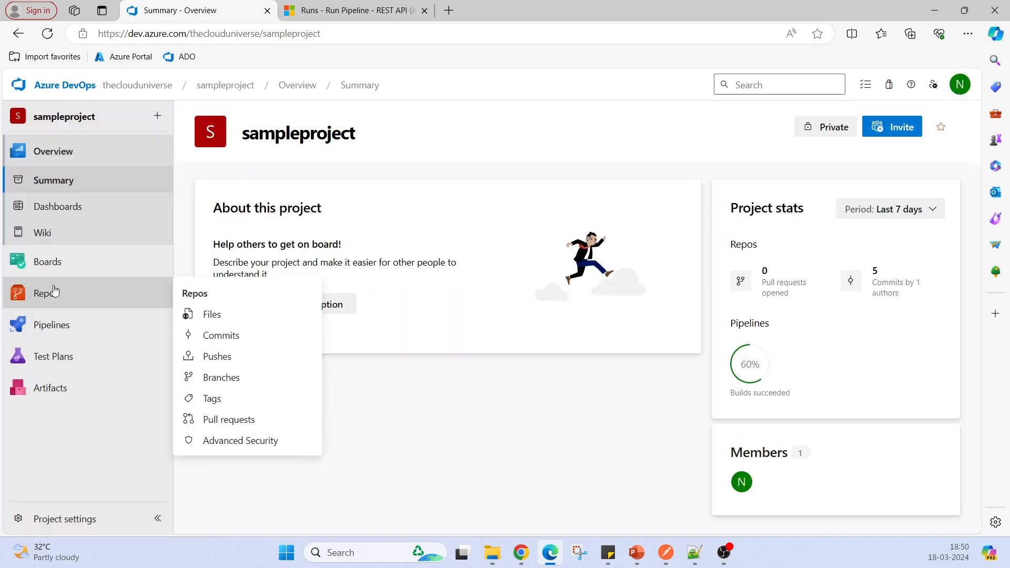
left_click(57, 329)
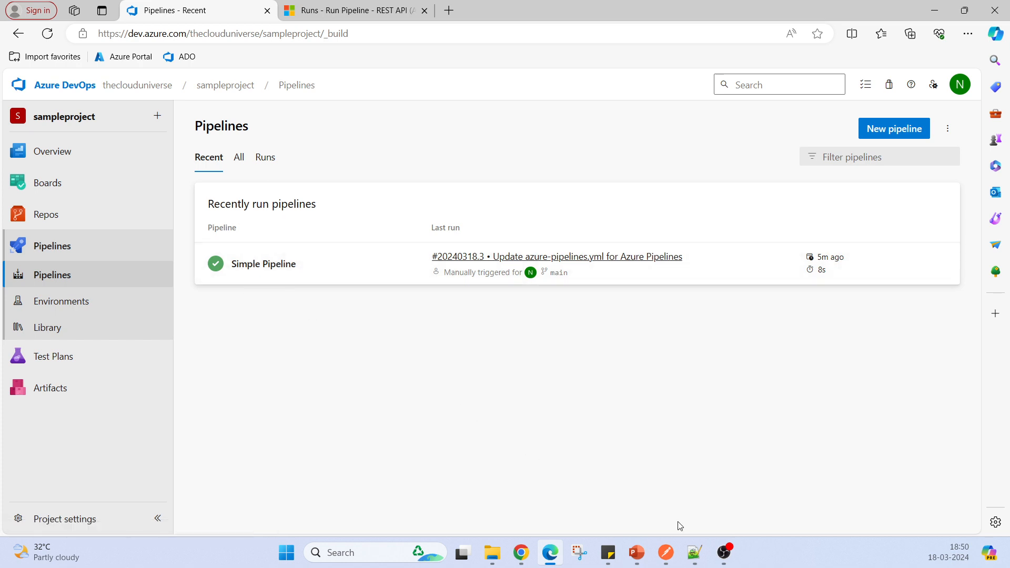
Switch to Postman and create a new HTTP request with the POST method.
left_click(665, 552)
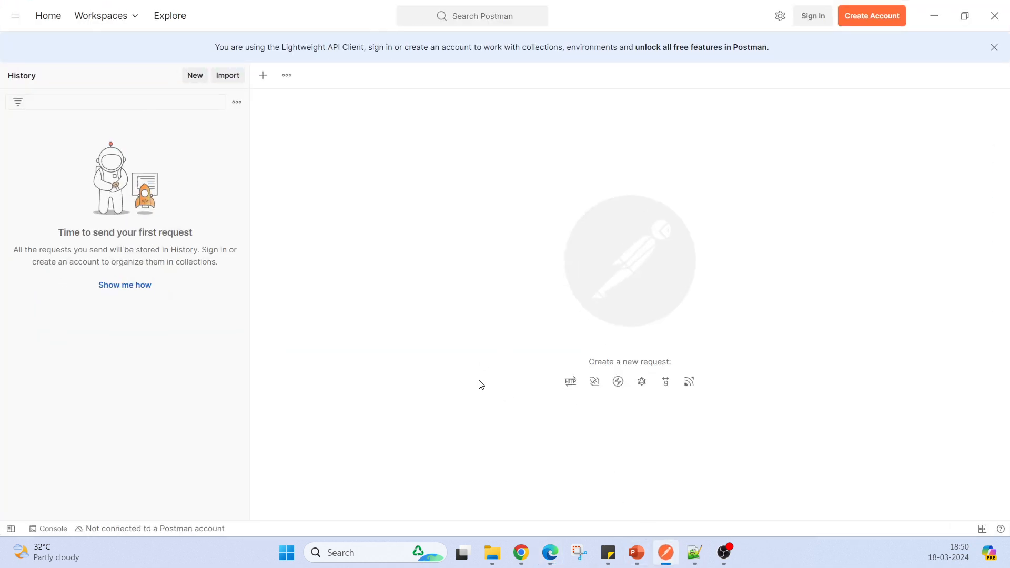
left_click(263, 76)
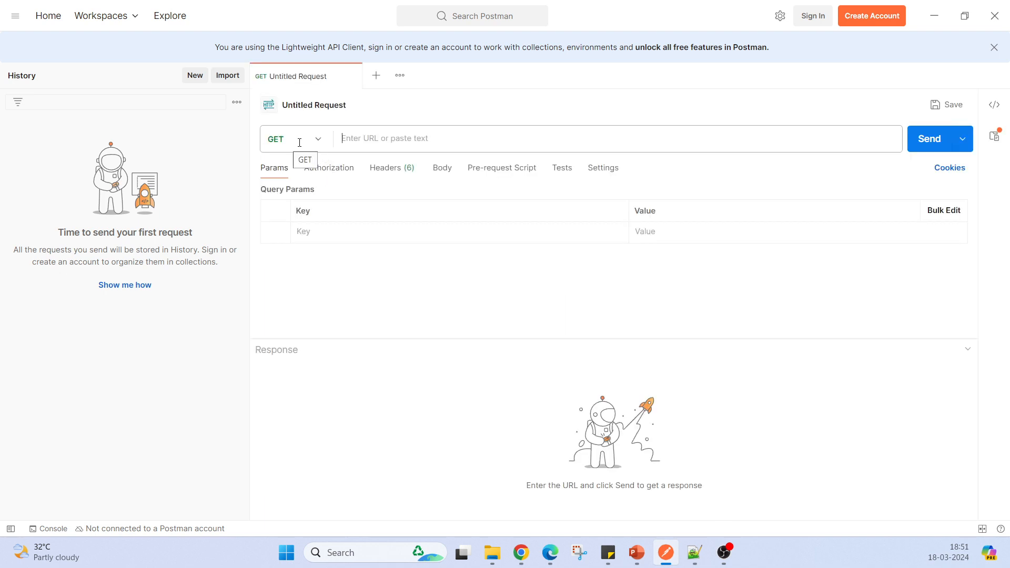
left_click(317, 141)
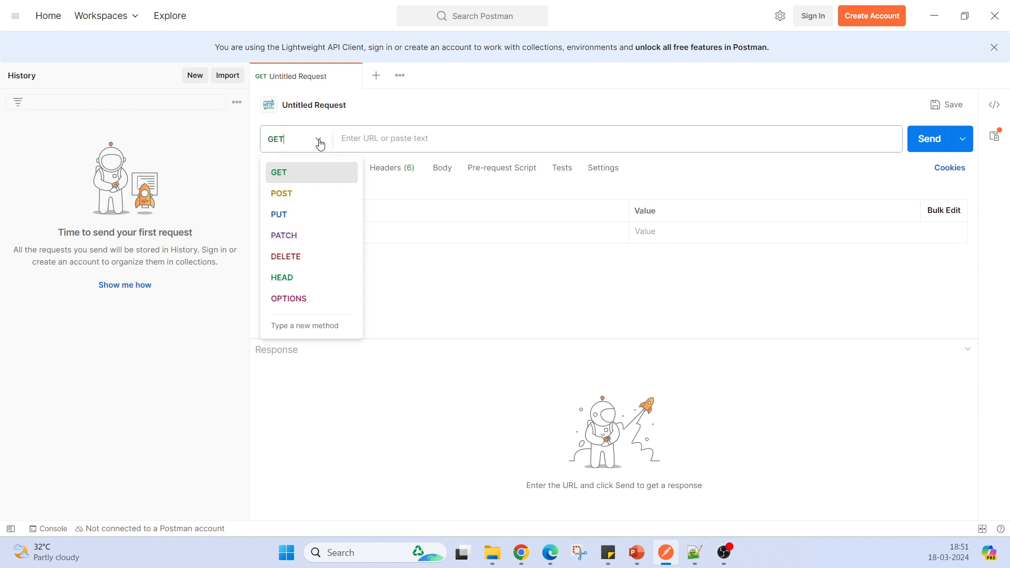
left_click(292, 193)
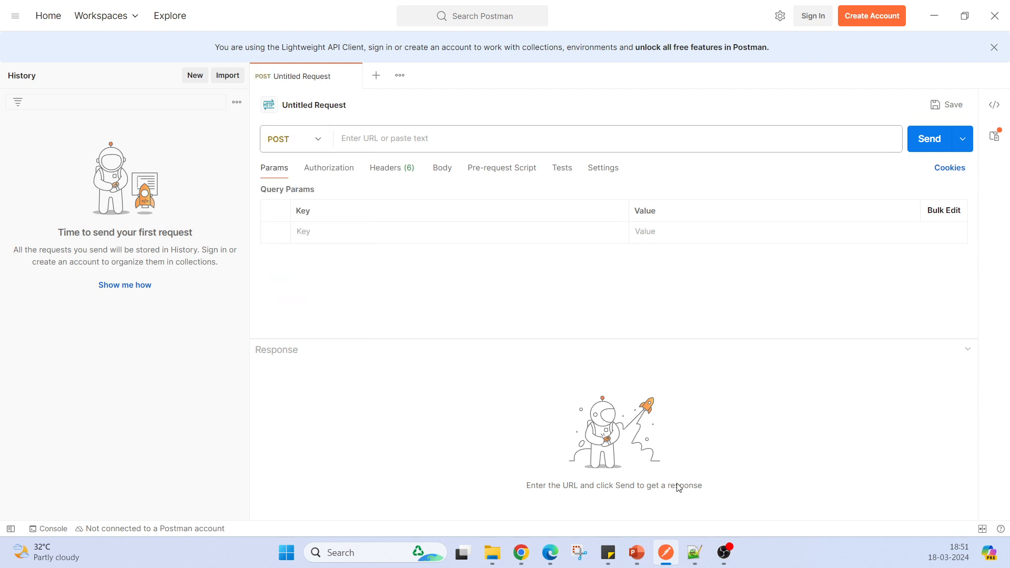
Copy the Run Pipeline URL from line 1 of the Notepad++ document and paste it as the Postman request URL.
left_click(694, 553)
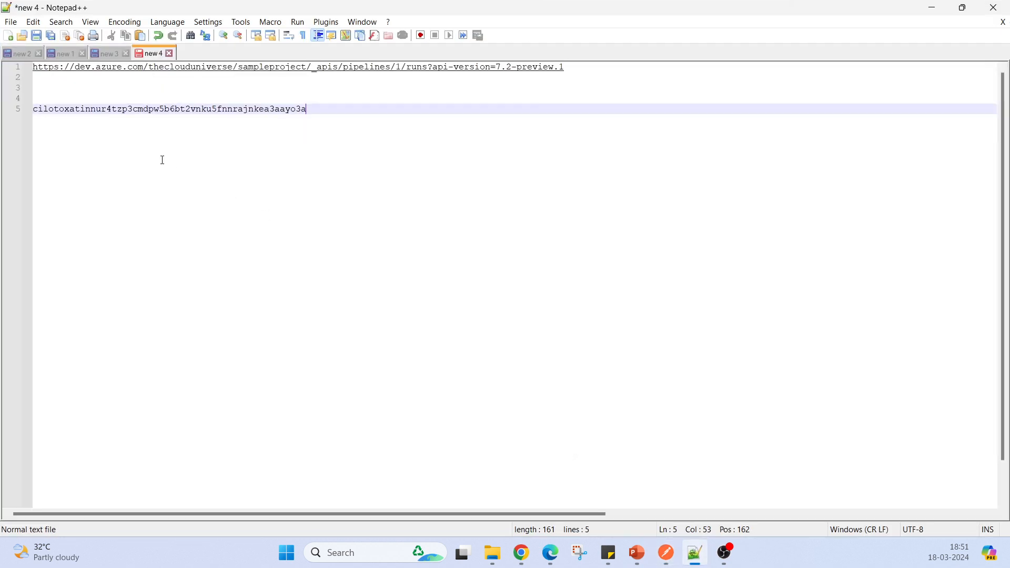
left_click(52, 86)
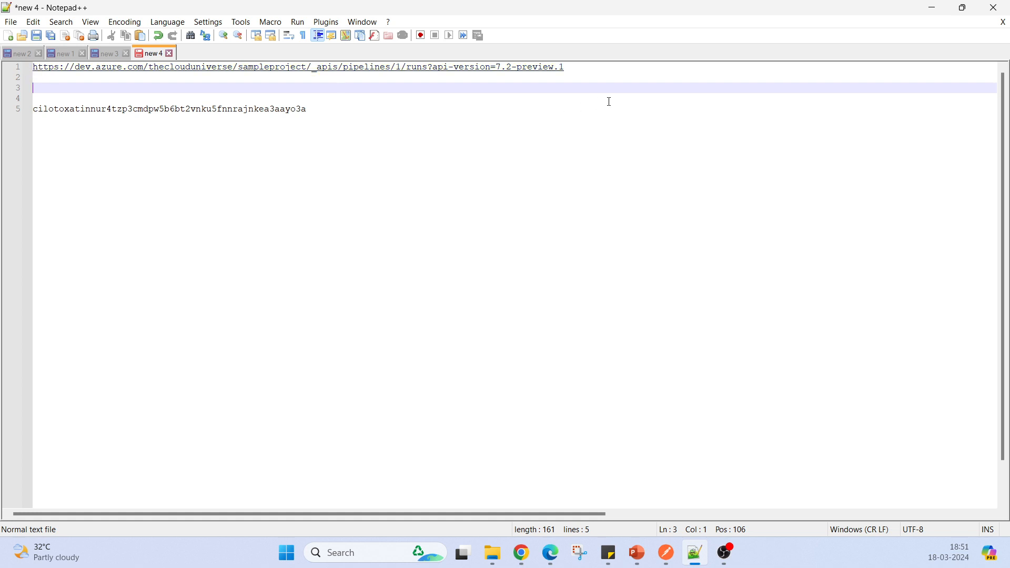
left_click_drag(568, 69, 34, 64)
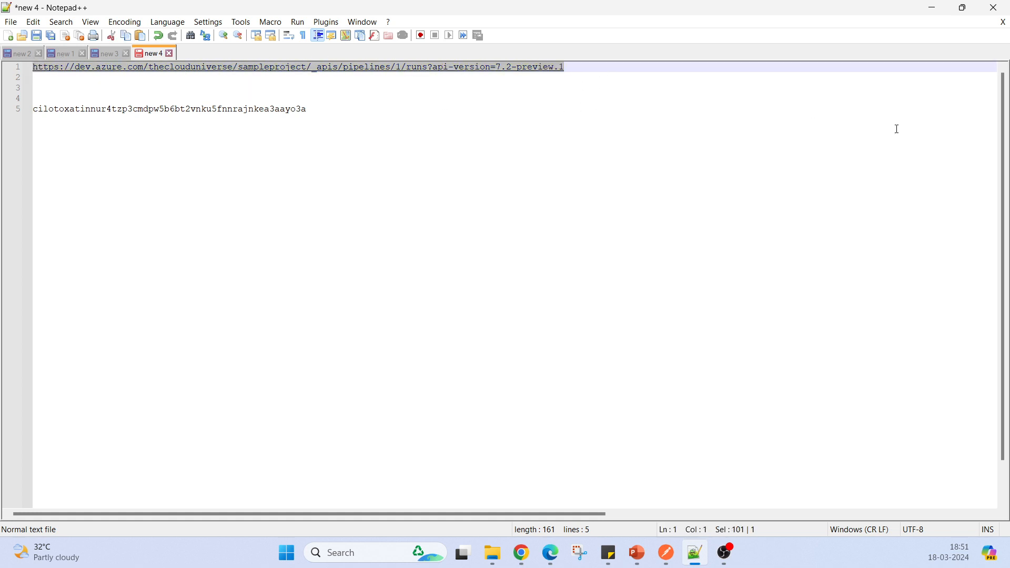
left_click(932, 7)
left_click(345, 139)
key("ctrl+v")
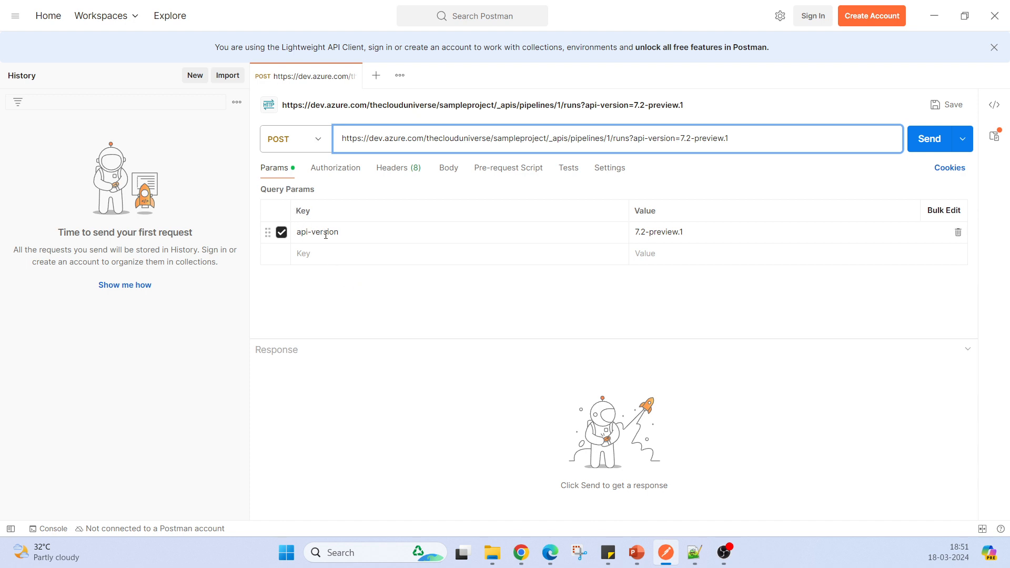
Set the request's authorization to Basic Auth and replace the password with the personal access token copied from Notepad++.
left_click(335, 169)
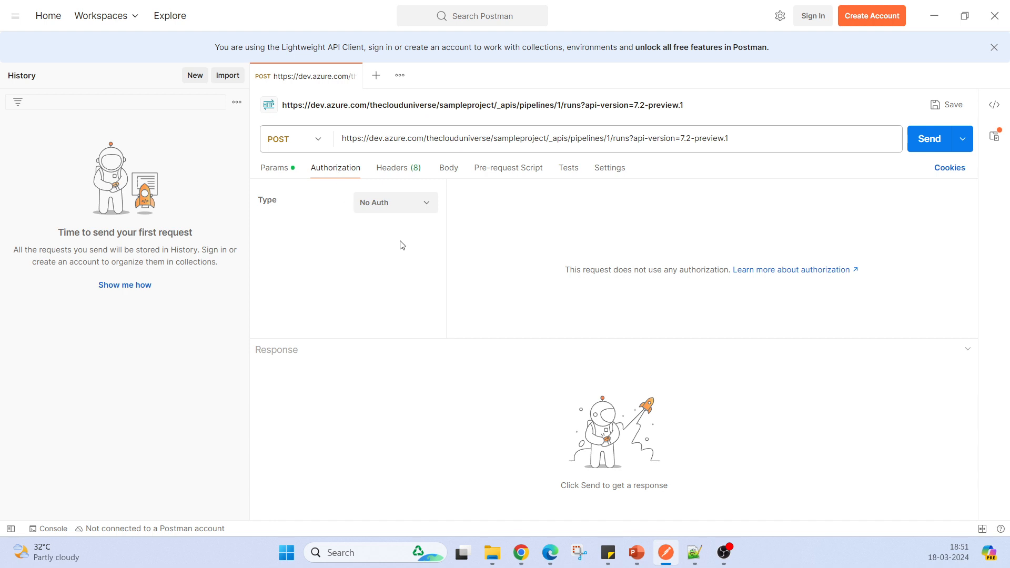
left_click(422, 205)
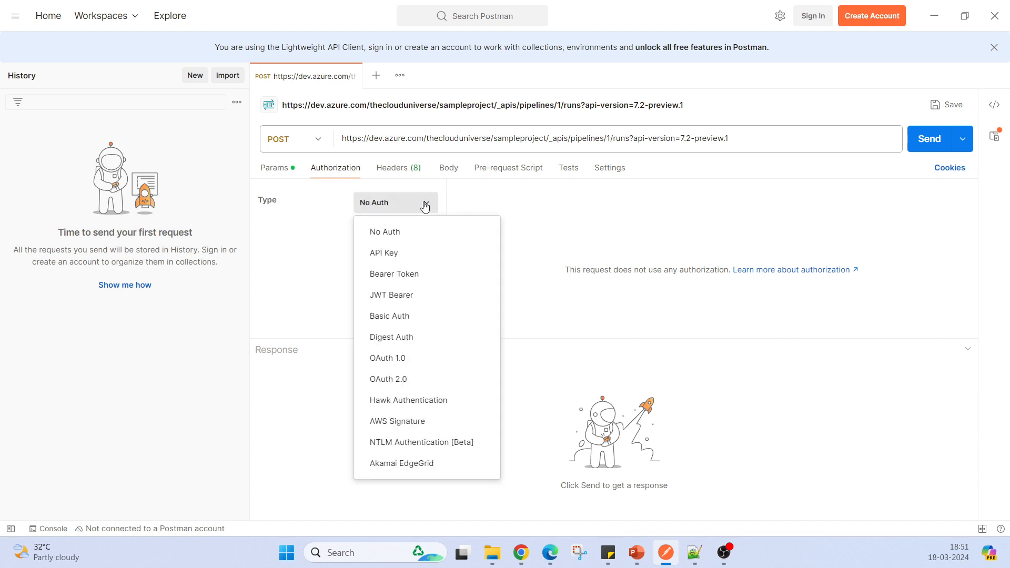
left_click(410, 318)
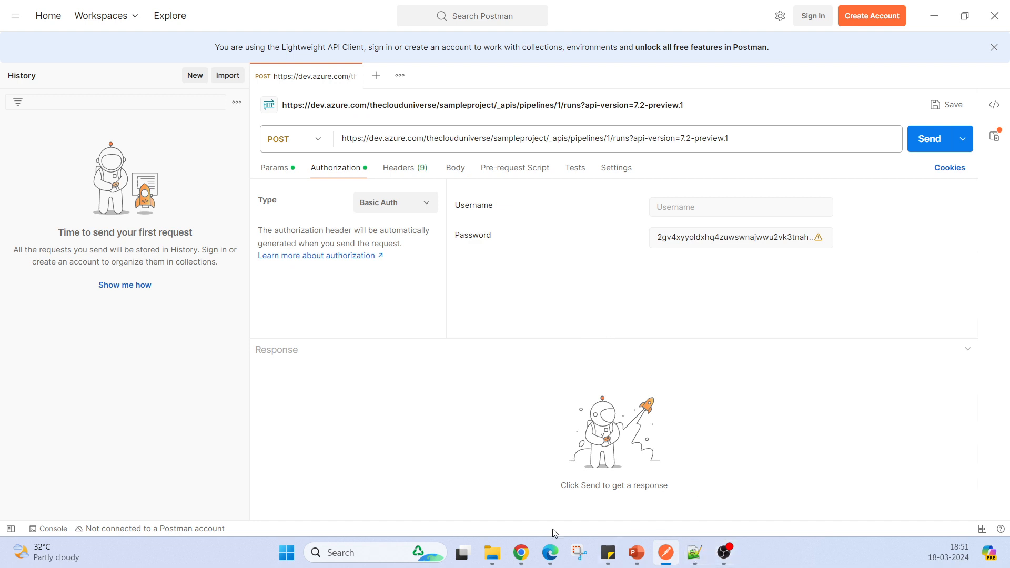
left_click(694, 552)
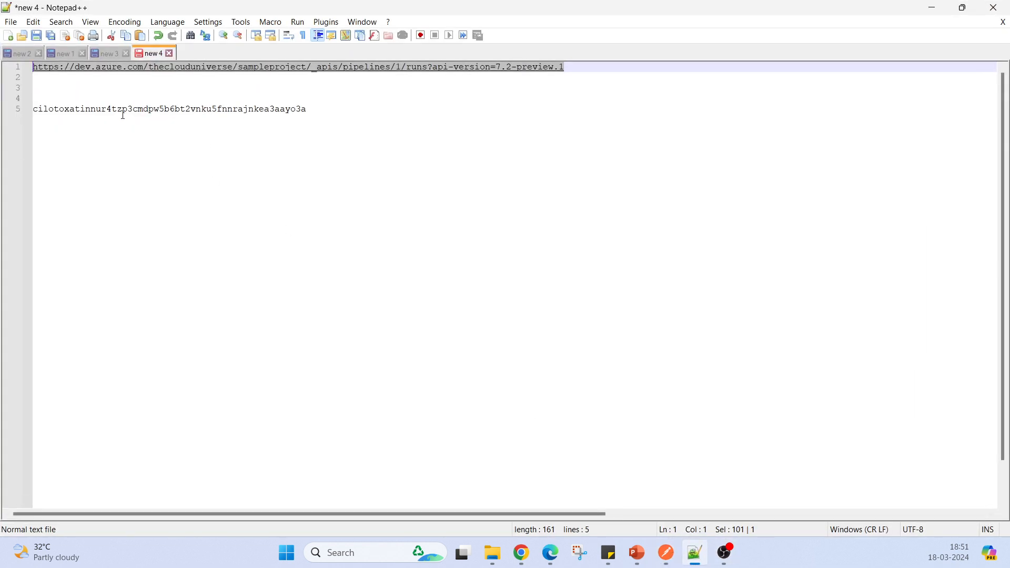
left_click_drag(35, 110, 307, 109)
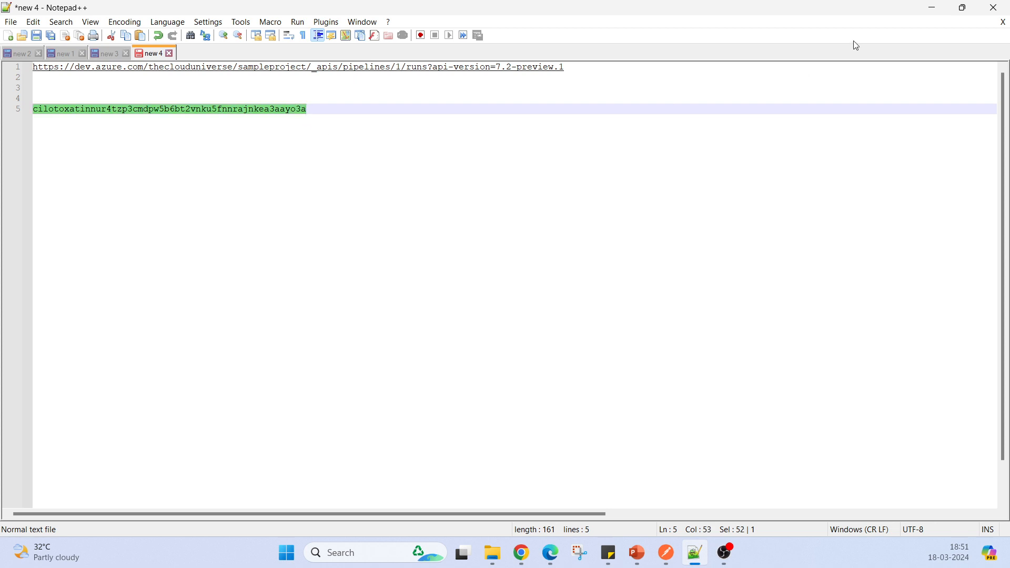
left_click(933, 8)
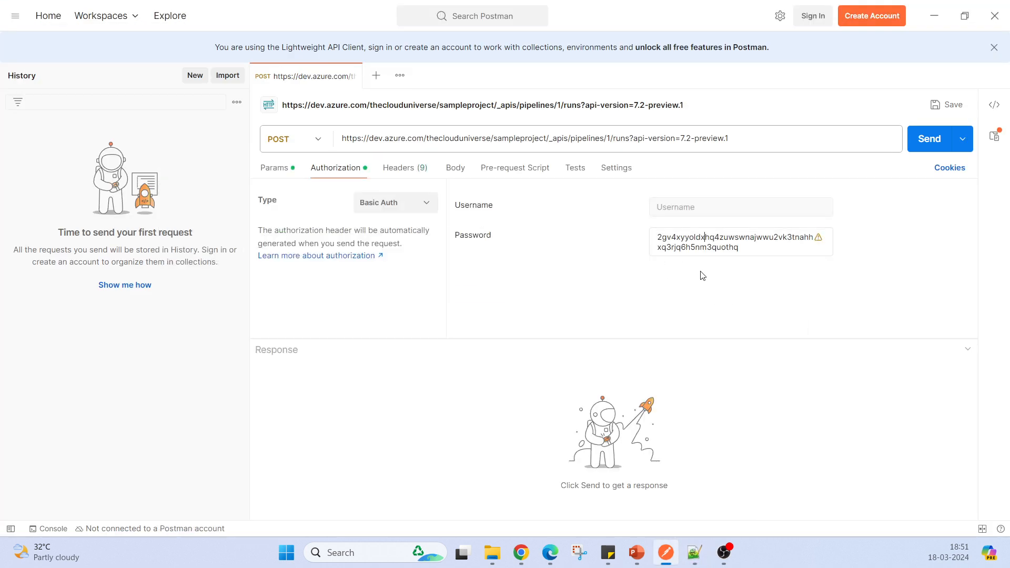
key("ctrl+a")
key("ctrl+v")
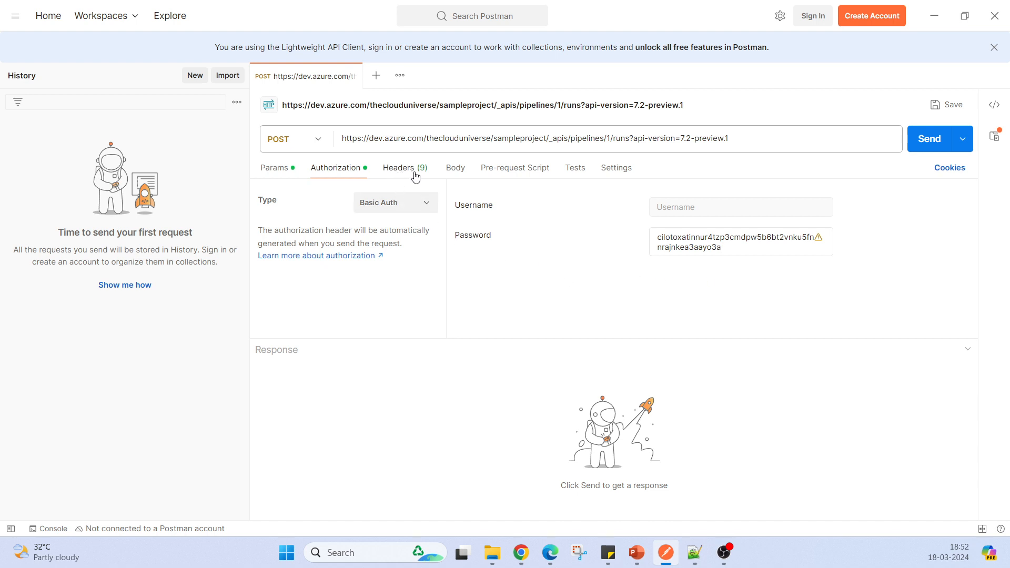
Set the request body to raw in JSON format and start editing it.
left_click(456, 169)
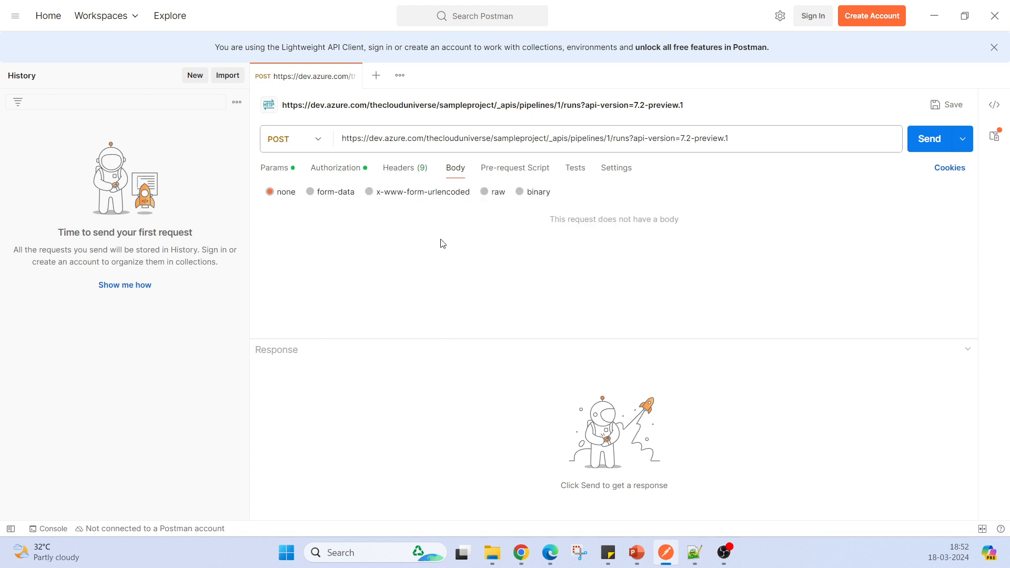
left_click(485, 194)
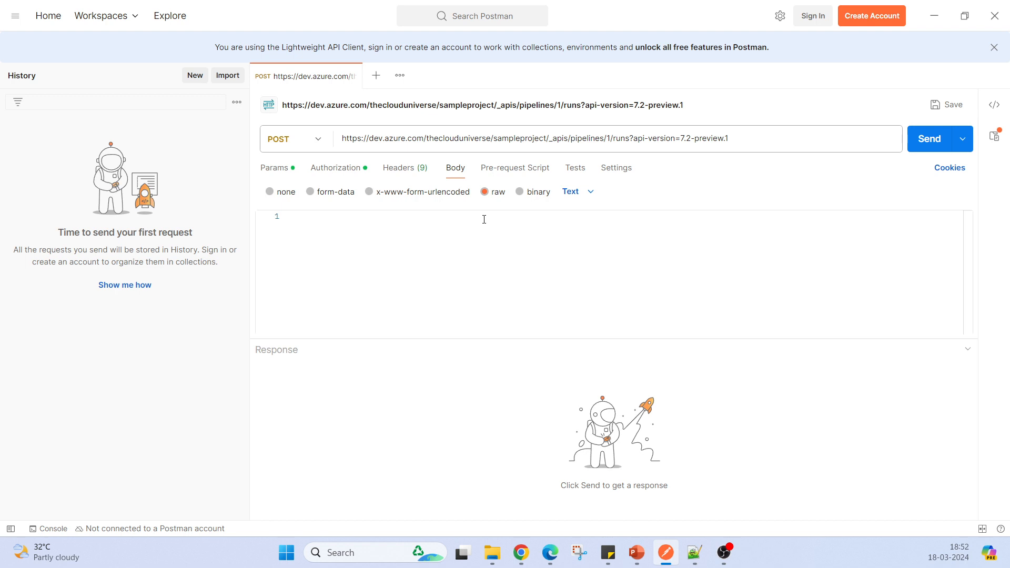
left_click(590, 193)
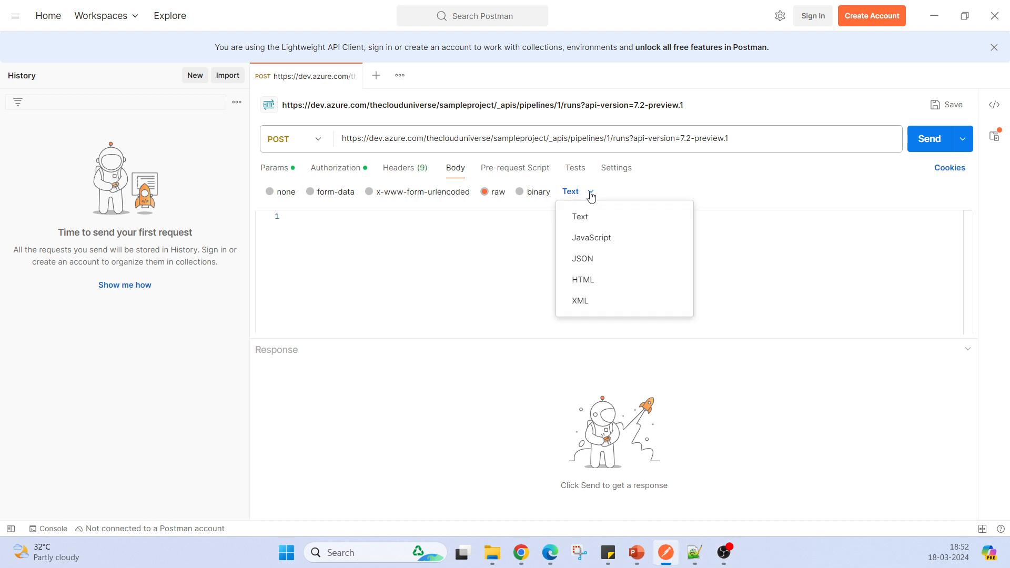
left_click(585, 259)
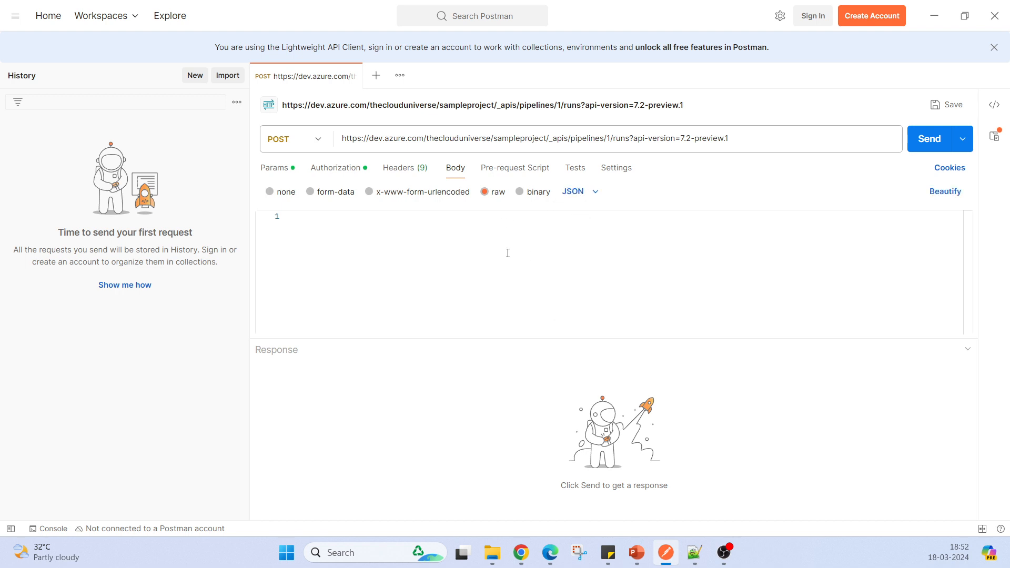
left_click(414, 226)
Copy the templateParameters name from the Request Body table of the Run Pipeline documentation in Edge, and return to Postman.
left_click(549, 558)
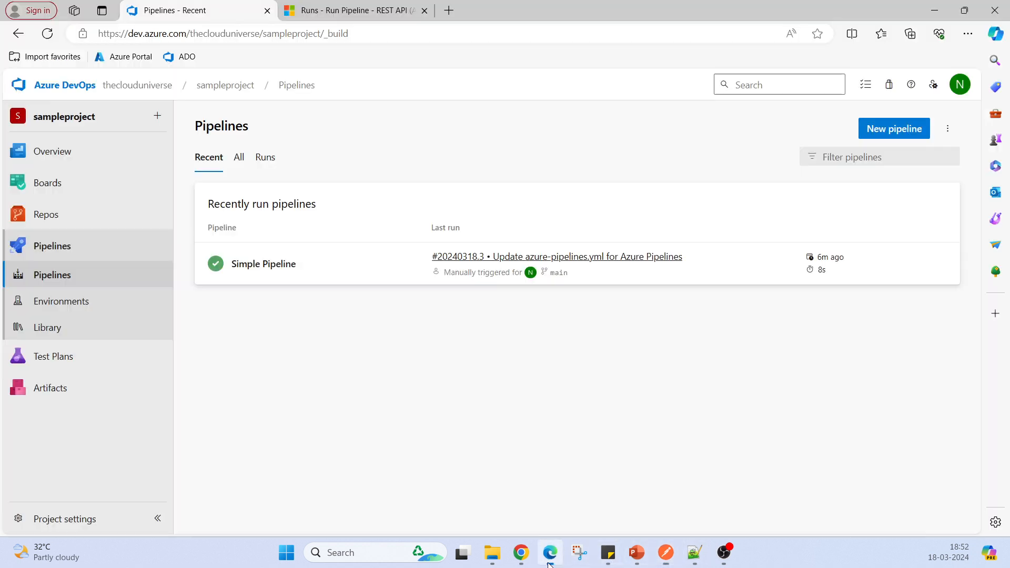
left_click(342, 10)
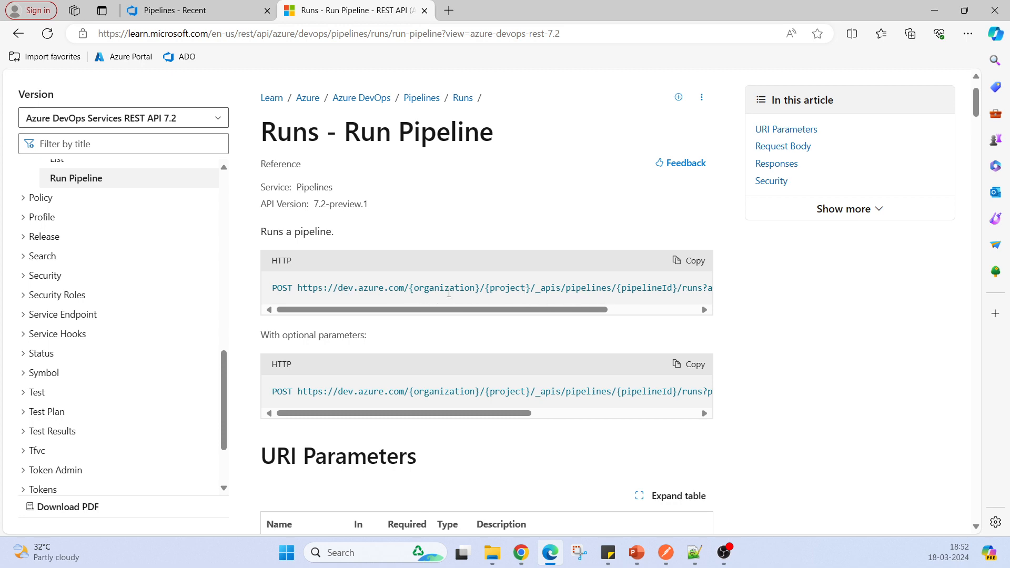
scroll(448, 293, "down", 5)
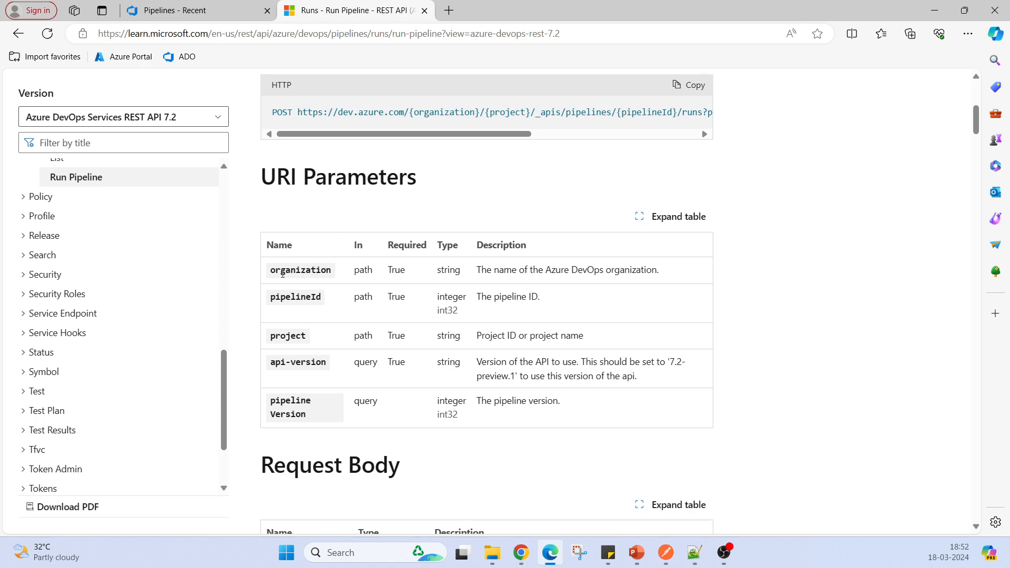
scroll(377, 398, "down", 1)
scroll(377, 398, "down", 6)
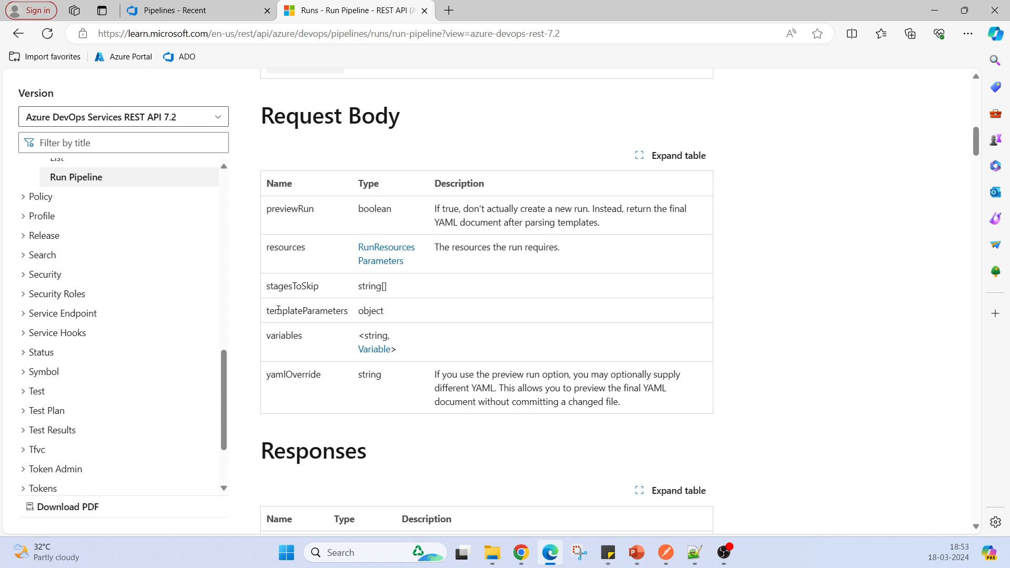
double_click(278, 309)
key("ctrl+c")
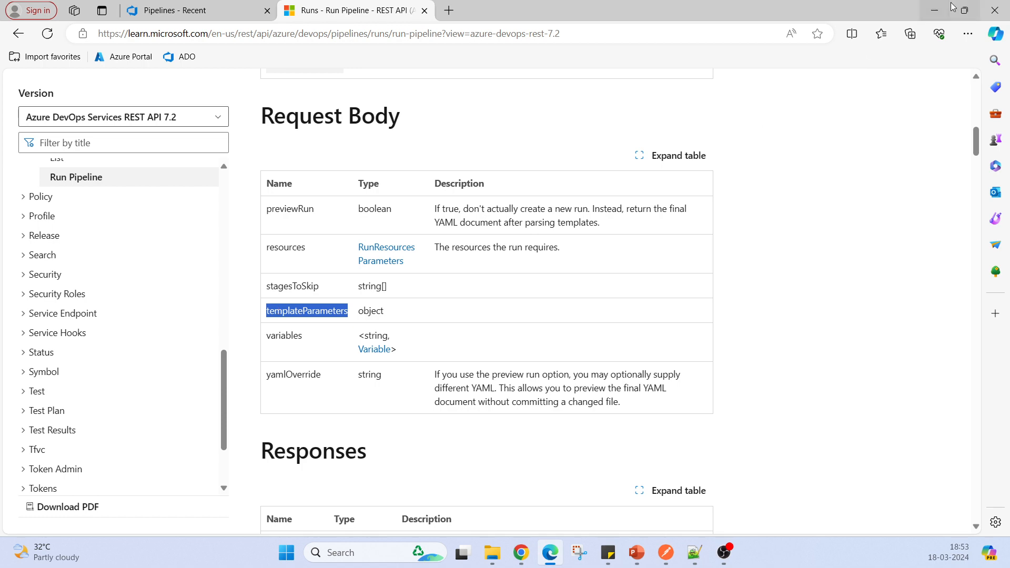
key("alt+Tab")
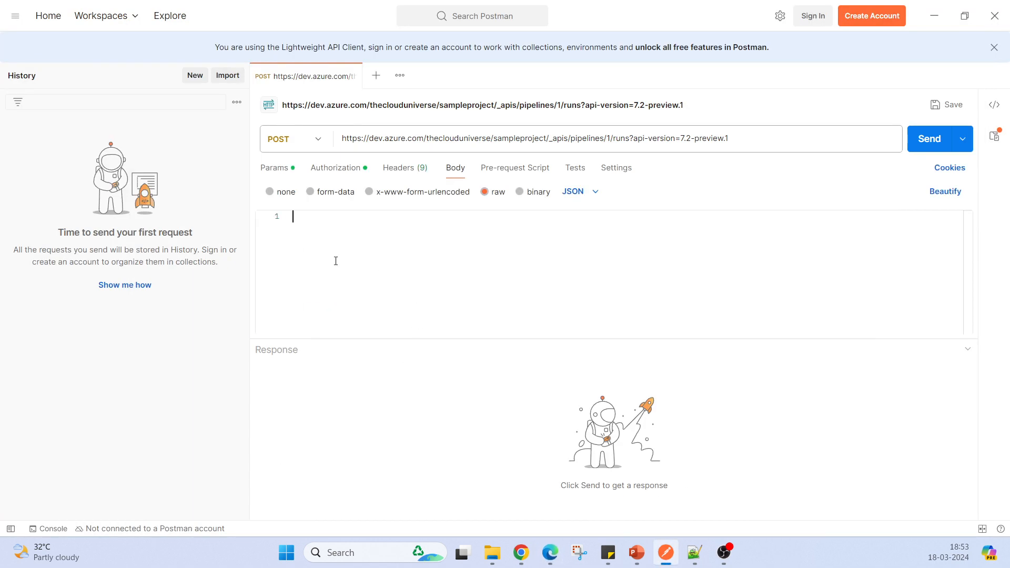
key("ctrl+v")
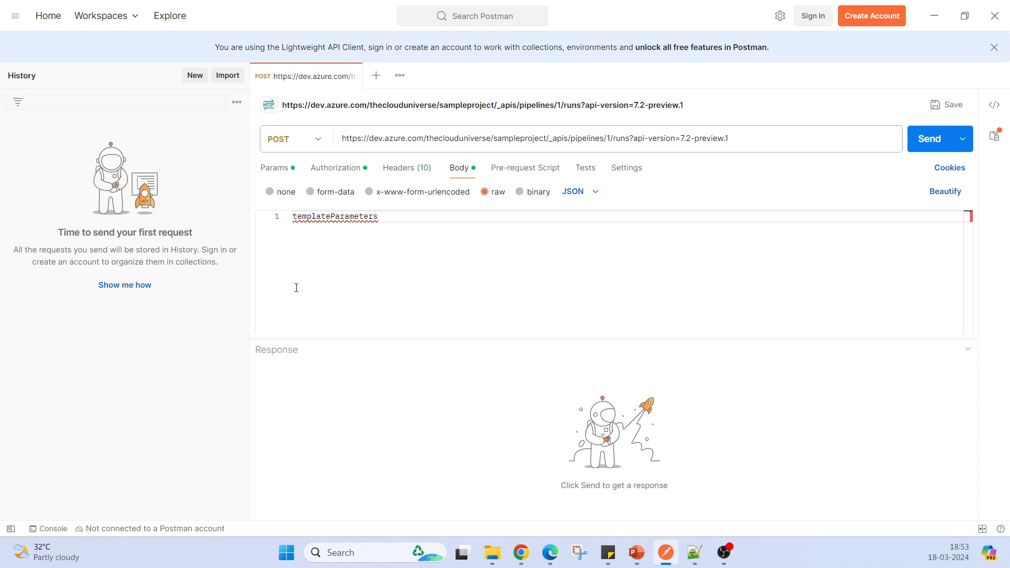
left_click(293, 219)
type("{")
left_click_drag(390, 216, 308, 216)
key("BackSpace")
key("BackSpace")
key("BackSpace")
key("BackSpace")
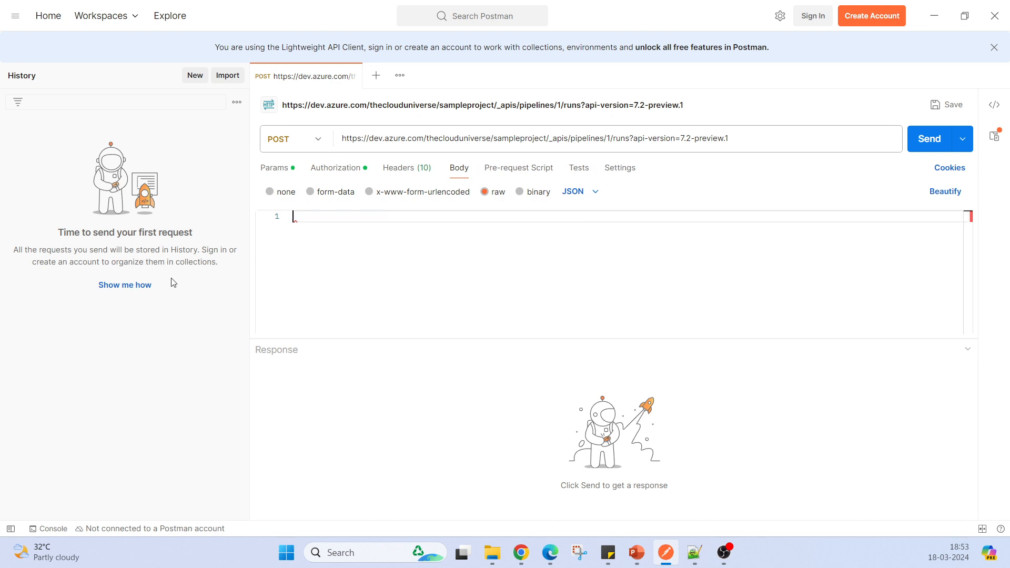
Enter a JSON object in the request body with the quoted key "templateParameters" and open a nested object for its value.
type("{")
key("Return")
key("ctrl+v")
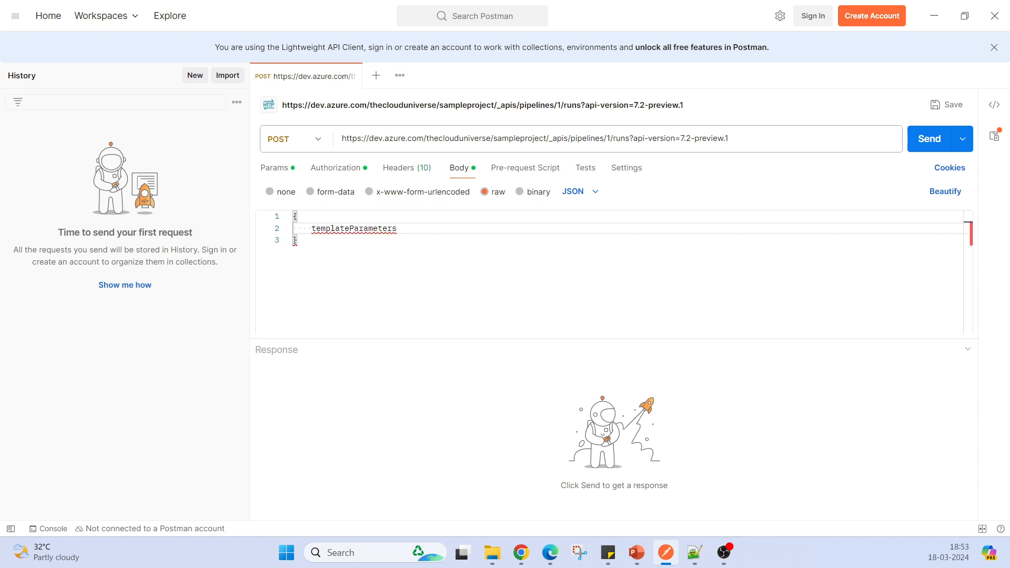
left_click(311, 229)
type("\"")
key("Right")
key("Right")
key("Right")
key("Right")
key("Right")
key("Right")
key("Right")
key("Right")
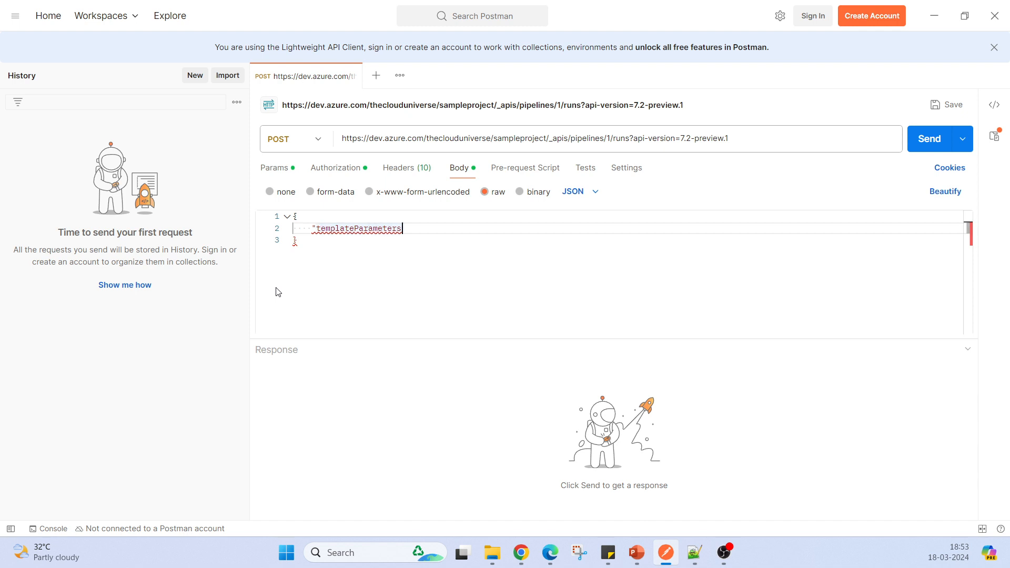
type("\" ")
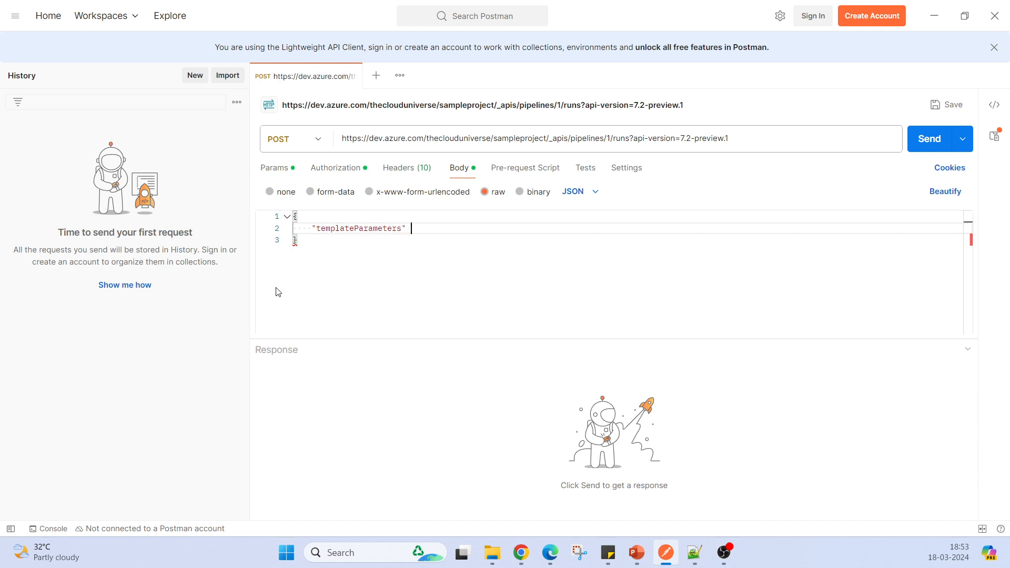
type("{ \"")
Copy the yourName parameter name from Simple Pipeline's azure-pipelines.yml in Azure DevOps in Edge, and return to Postman.
left_click(551, 564)
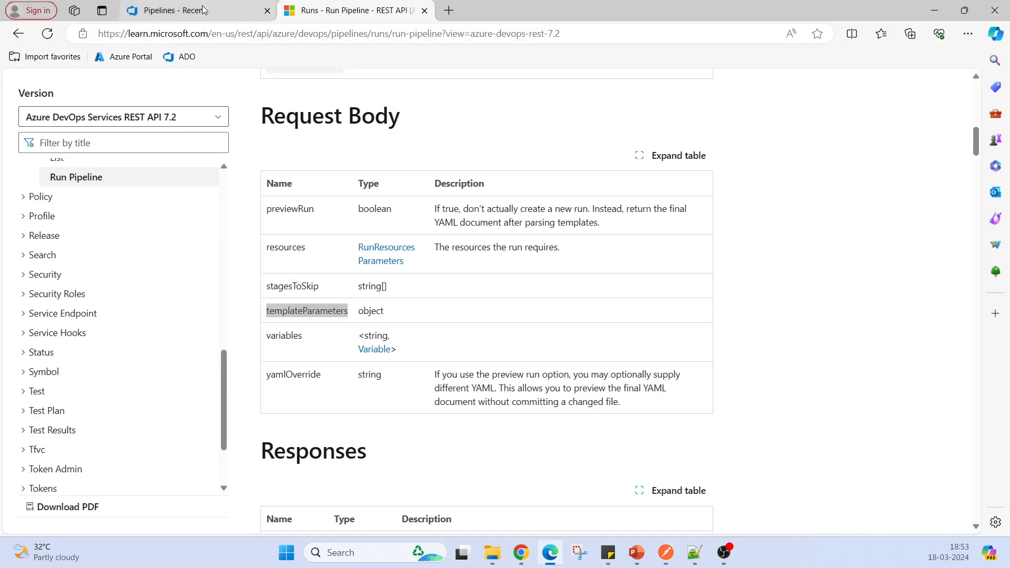
left_click(204, 10)
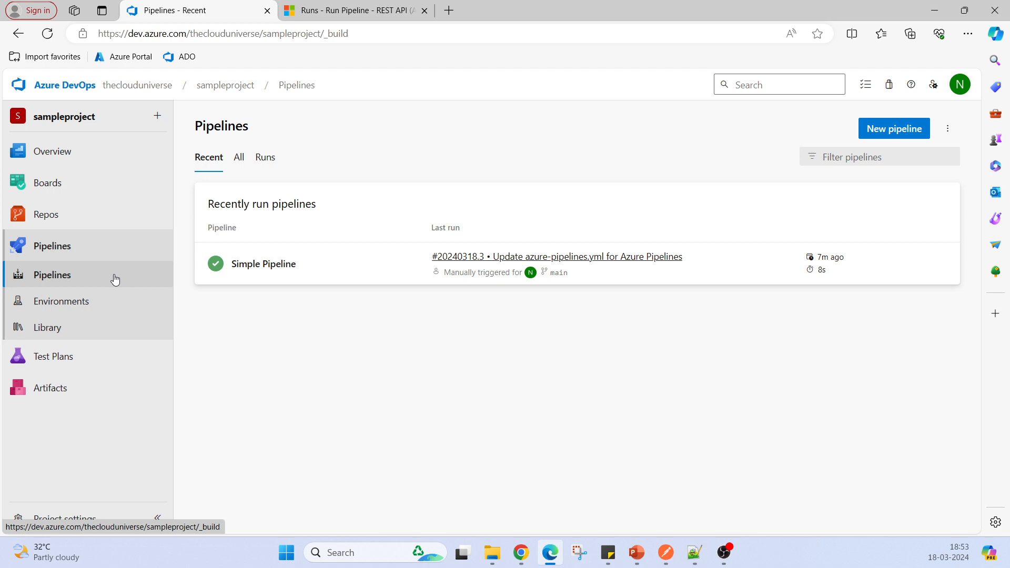
left_click(260, 264)
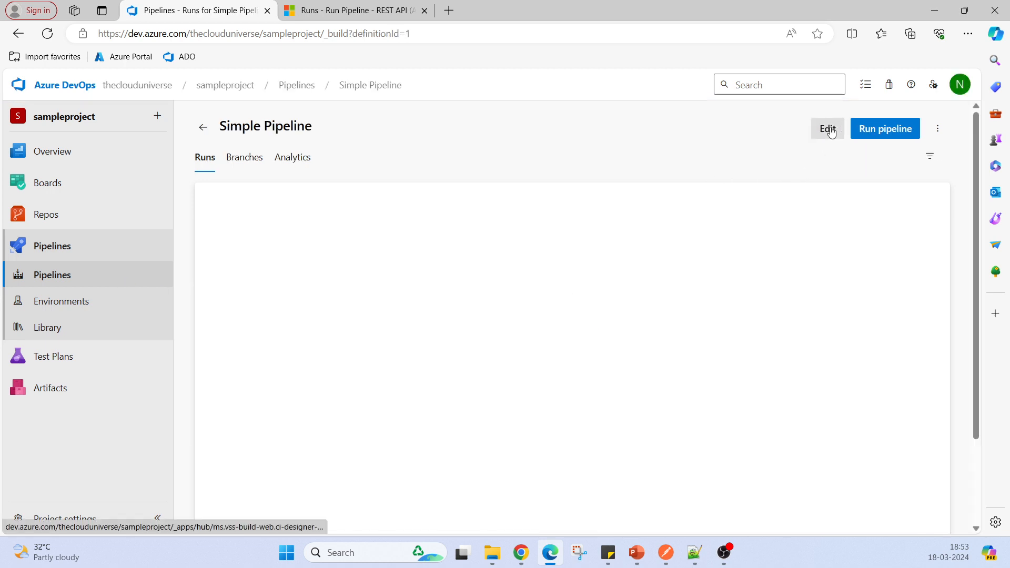
left_click(838, 129)
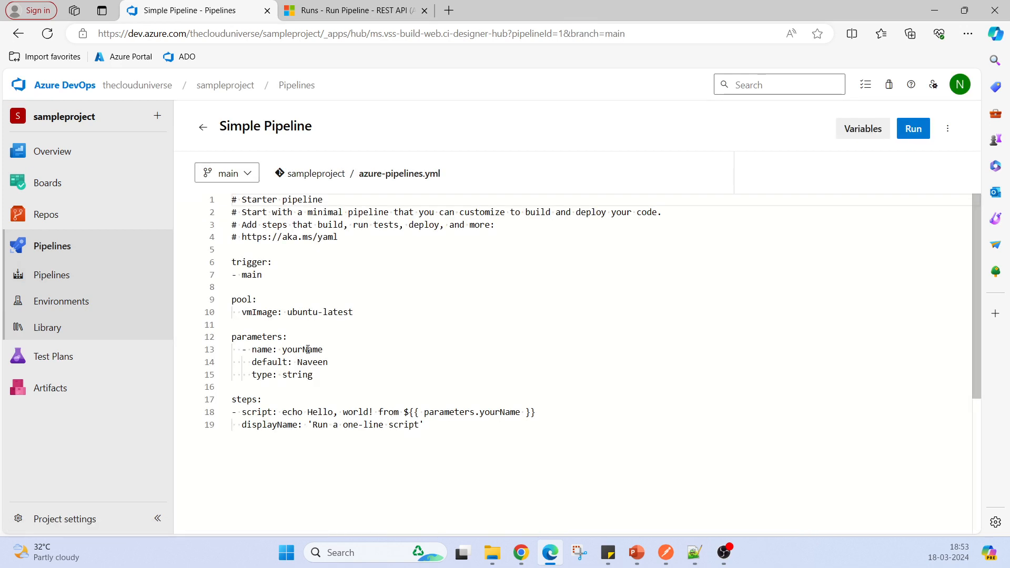
double_click(294, 349)
key("ctrl+c")
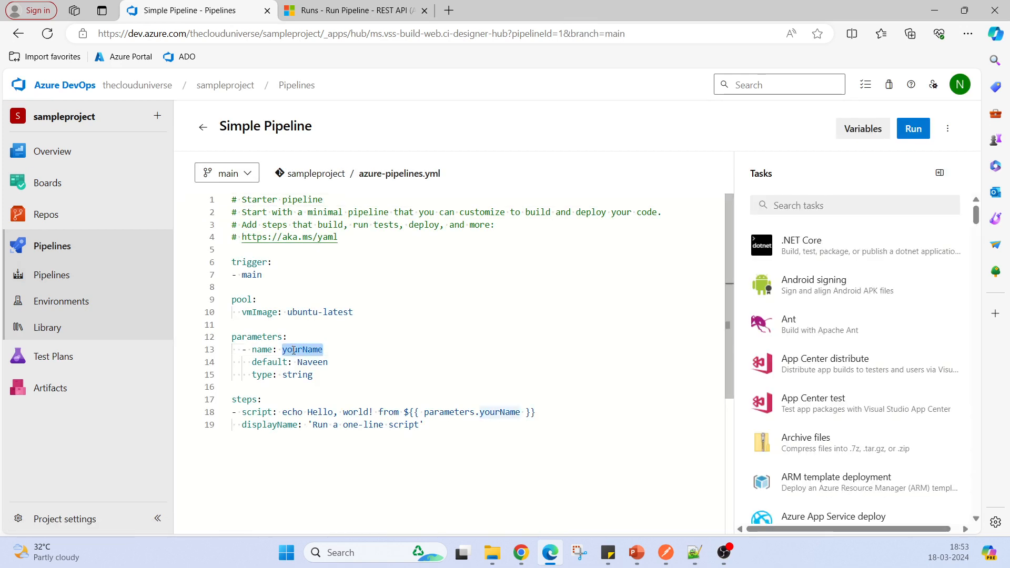
left_click(658, 556)
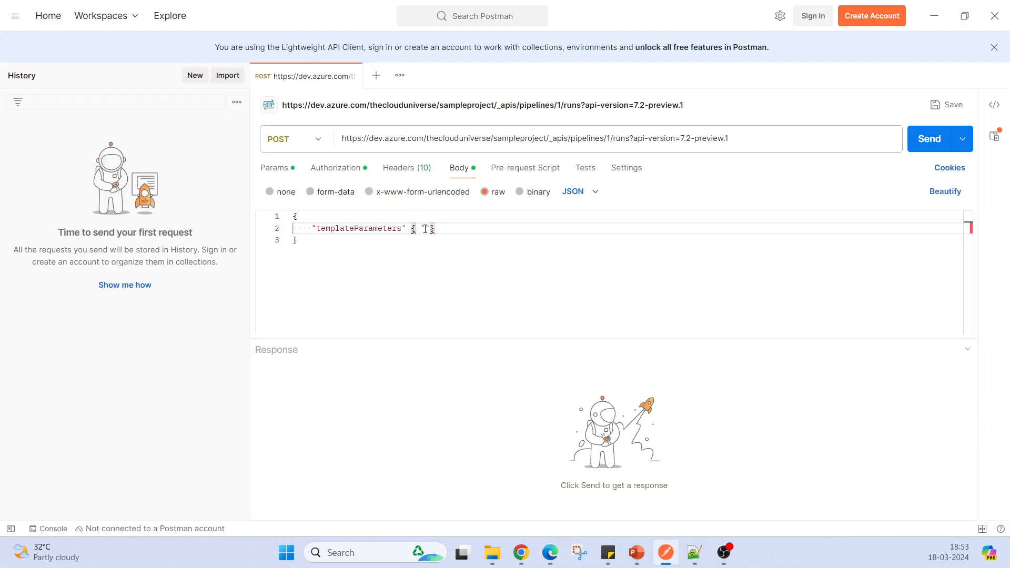
Complete the JSON body with the quoted key "yourName" and a sample first name as its value, adding the missing colon after "templateParameters".
key("ctrl+v")
key("Right")
type(": \"Peter")
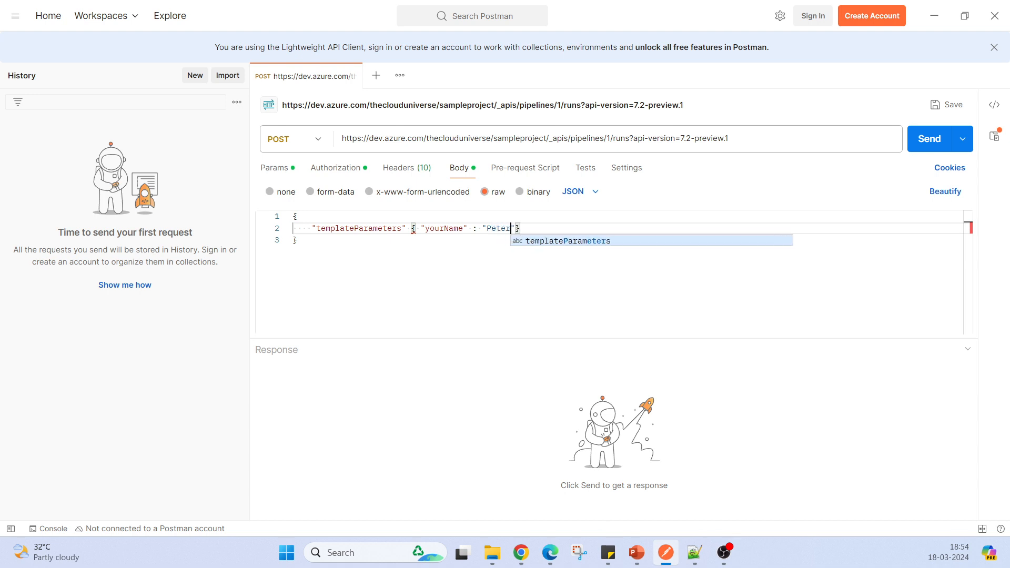
key("Escape")
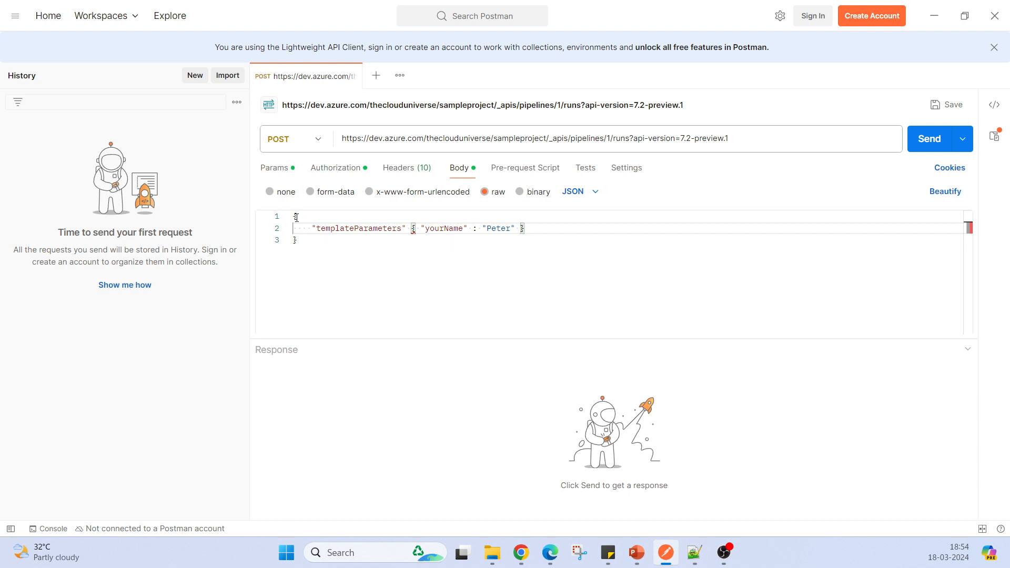
key("Down")
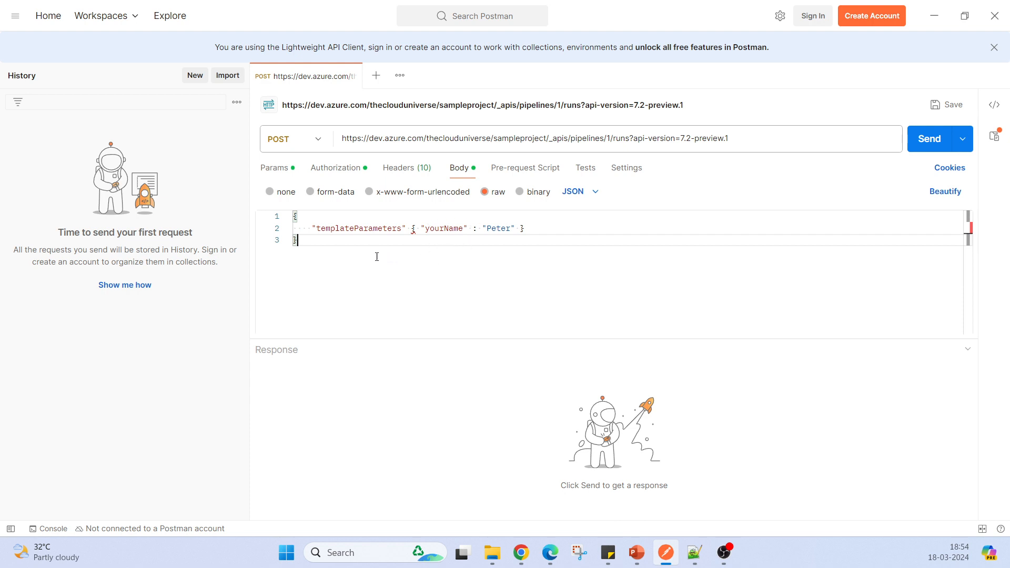
left_click(408, 230)
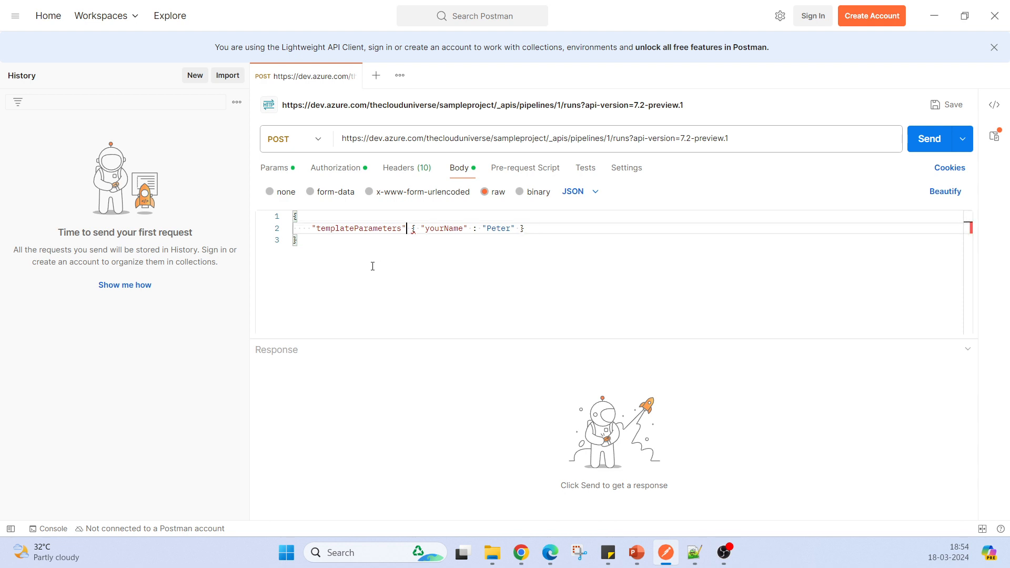
type(":")
Add a Content-Type header with the value application/json to the request.
left_click(406, 173)
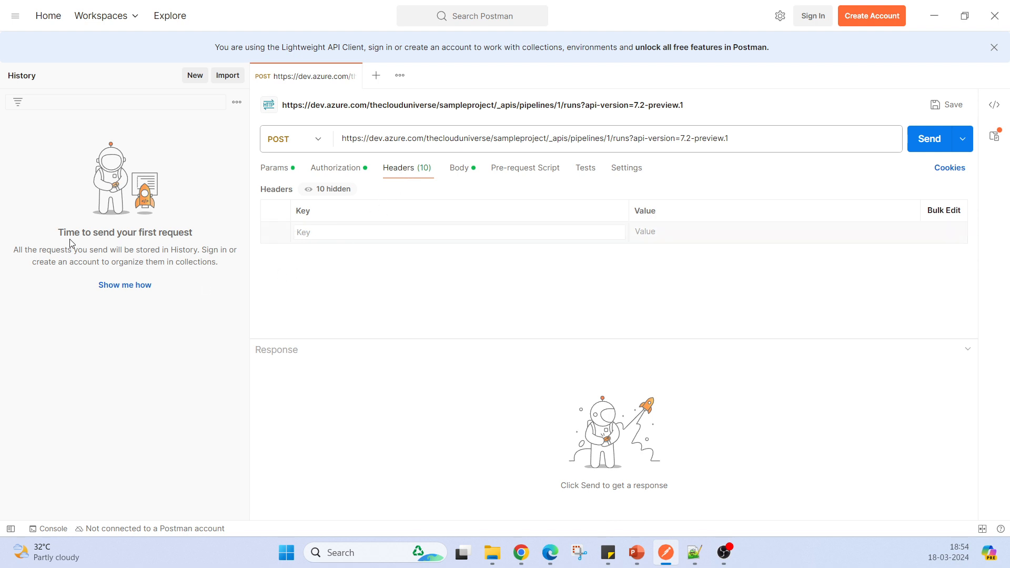
type("Conte")
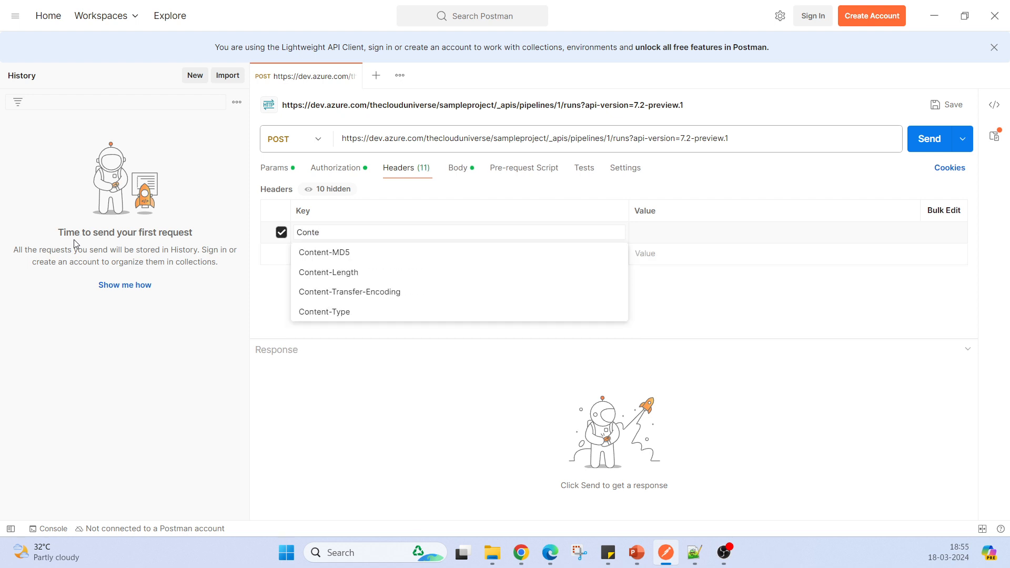
left_click(324, 311)
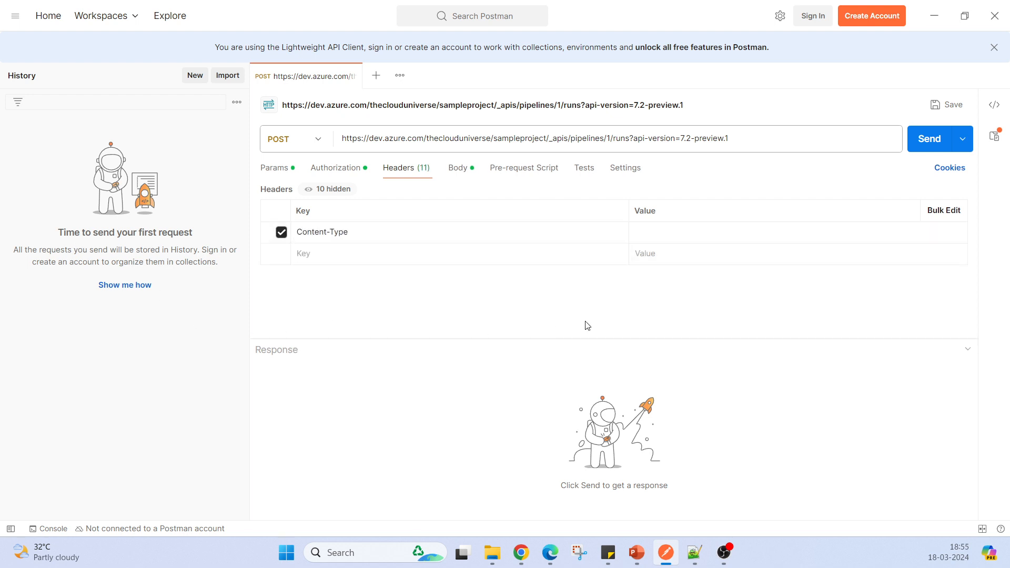
left_click(649, 234)
type("appl")
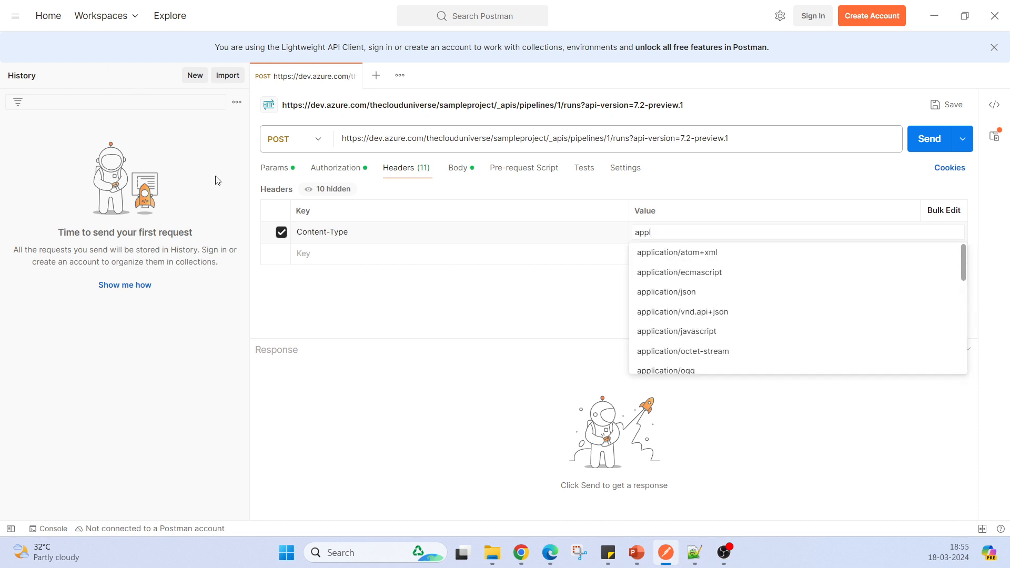
left_click(683, 292)
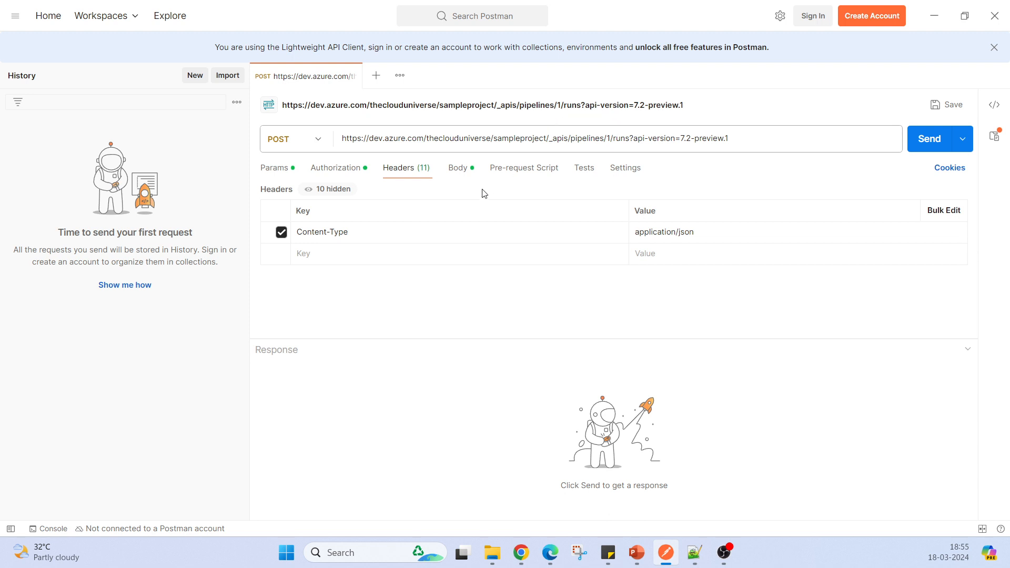
Review the request's query parameters, authorization, headers and body, and send the POST request.
left_click(274, 167)
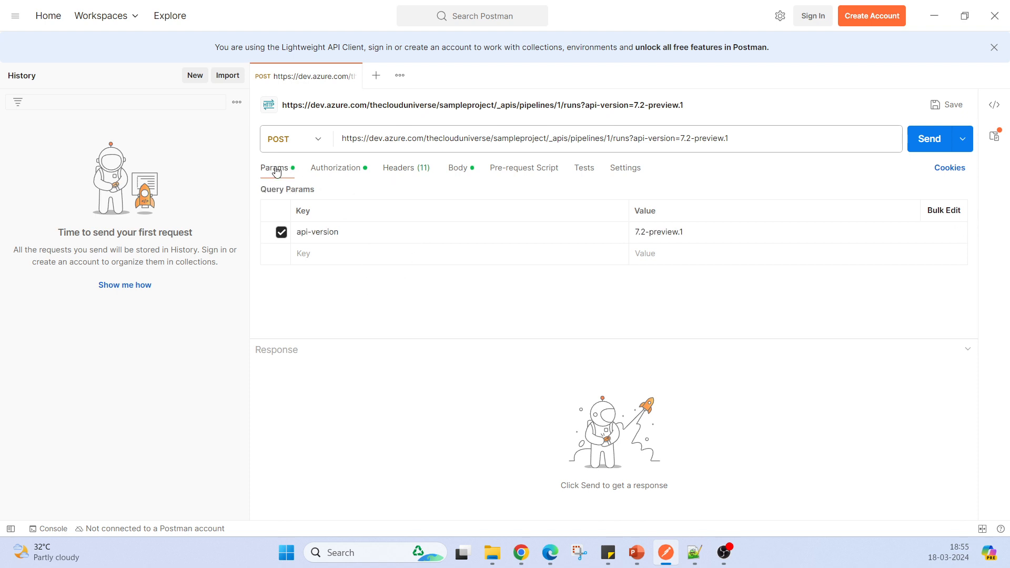
left_click(337, 169)
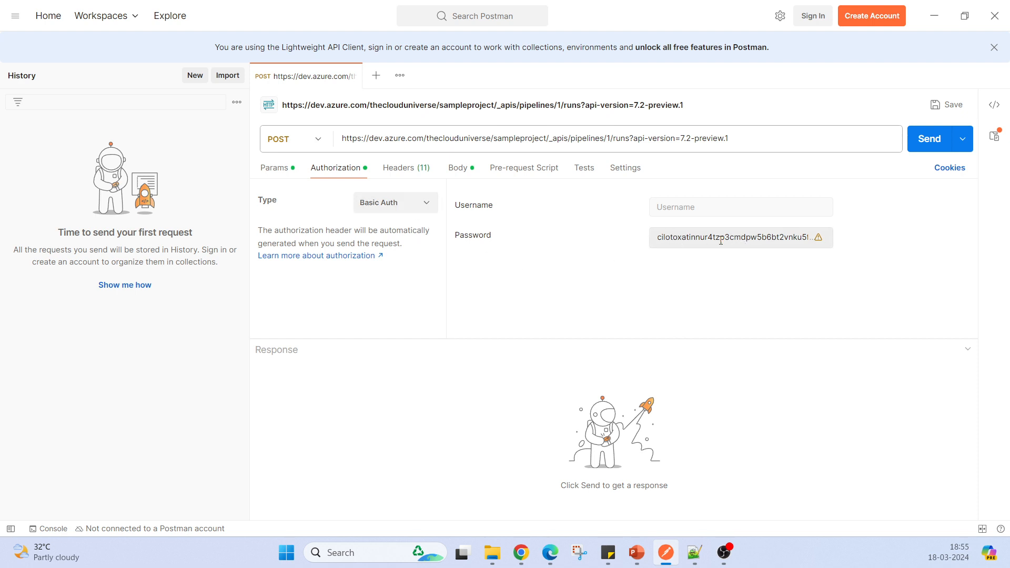
left_click(406, 173)
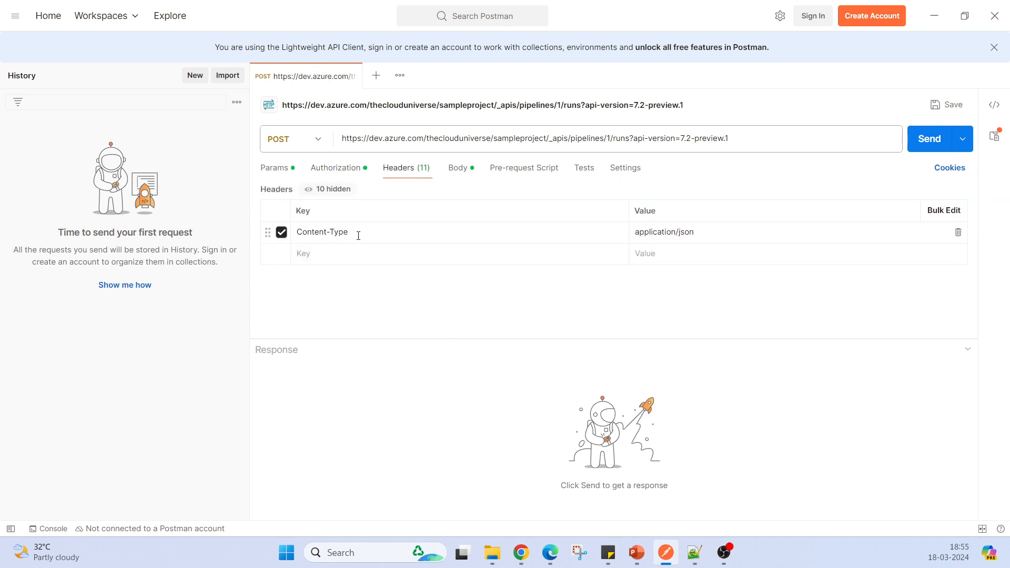
left_click(463, 171)
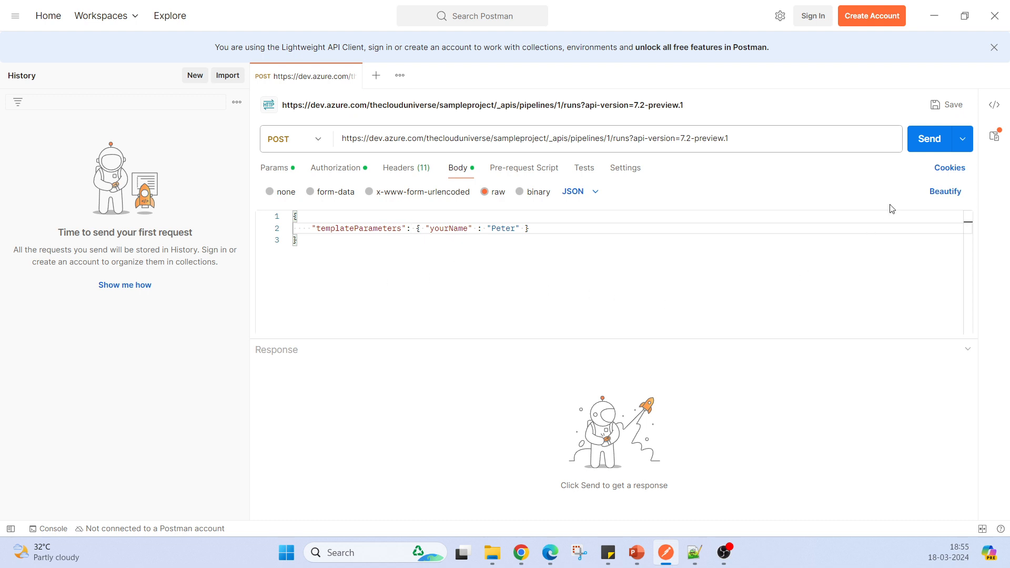
left_click(926, 143)
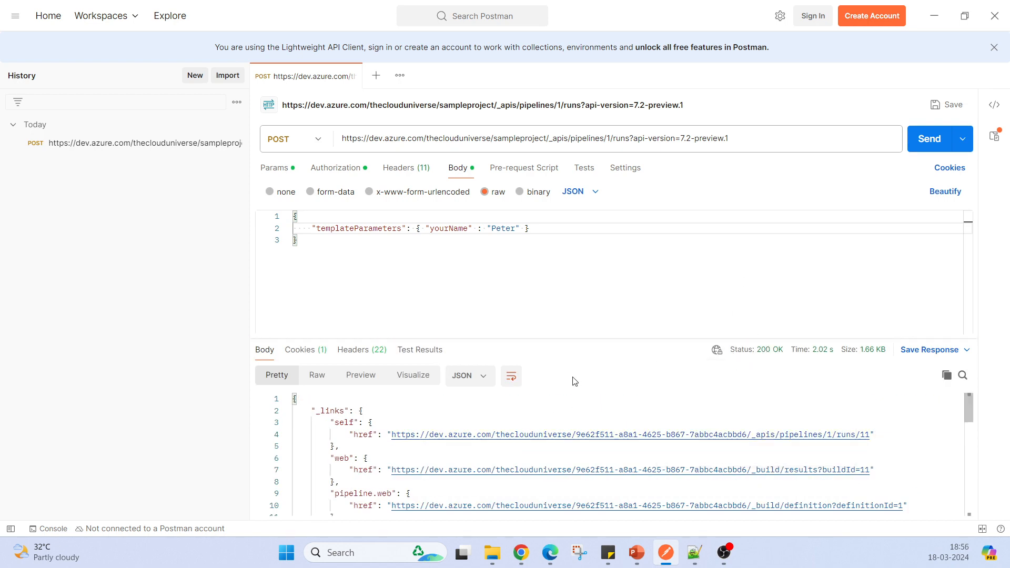
Switch to Edge and examine the "Run a one-line script" log in the newest Simple Pipeline run.
left_click(549, 552)
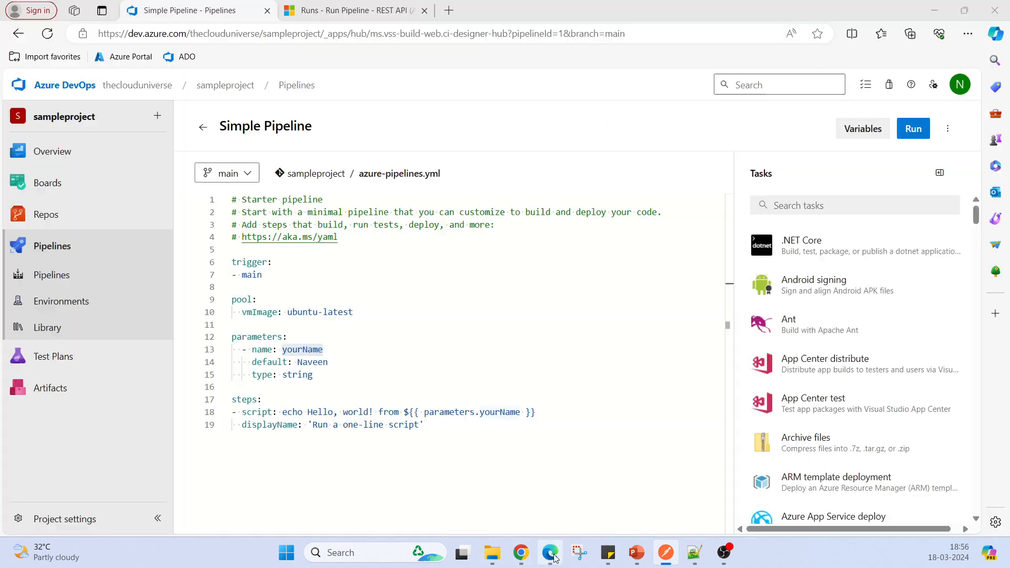
left_click(213, 135)
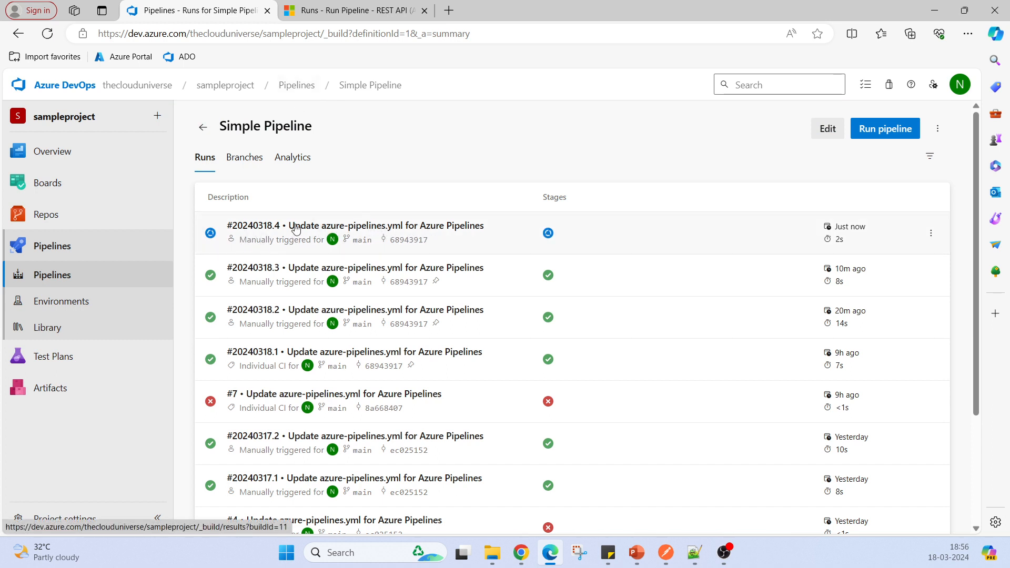
left_click(367, 231)
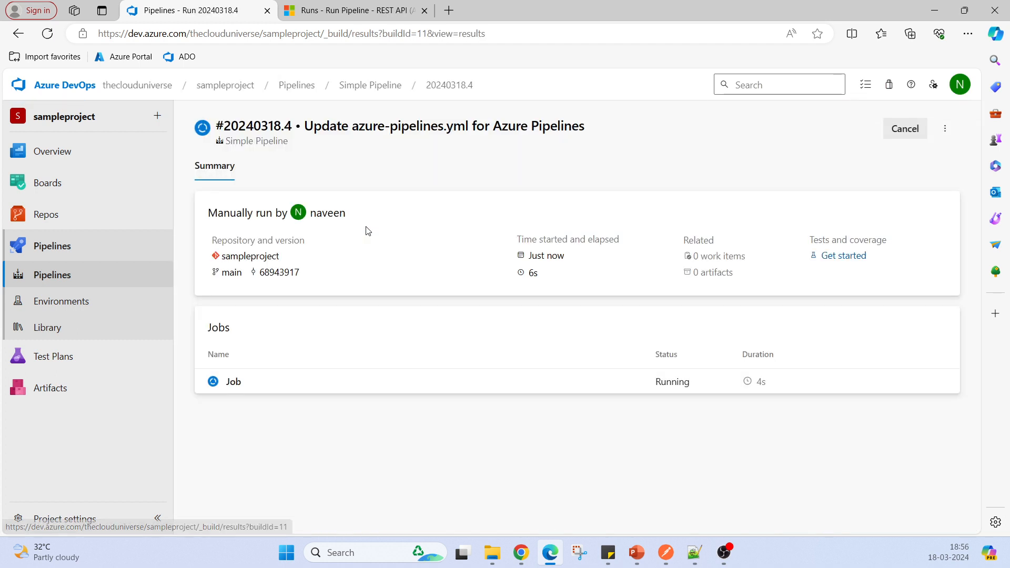
left_click(310, 391)
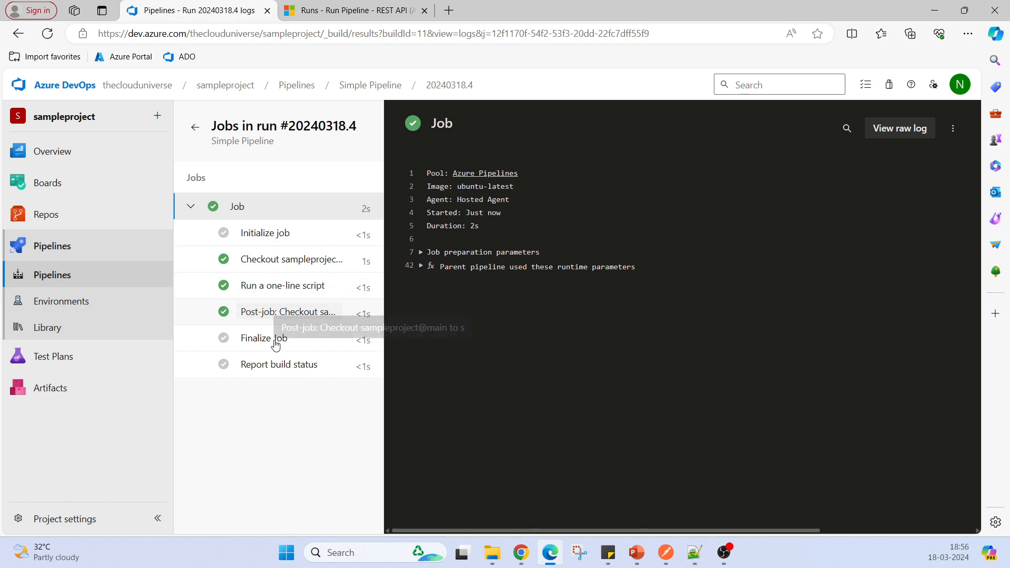
left_click(282, 285)
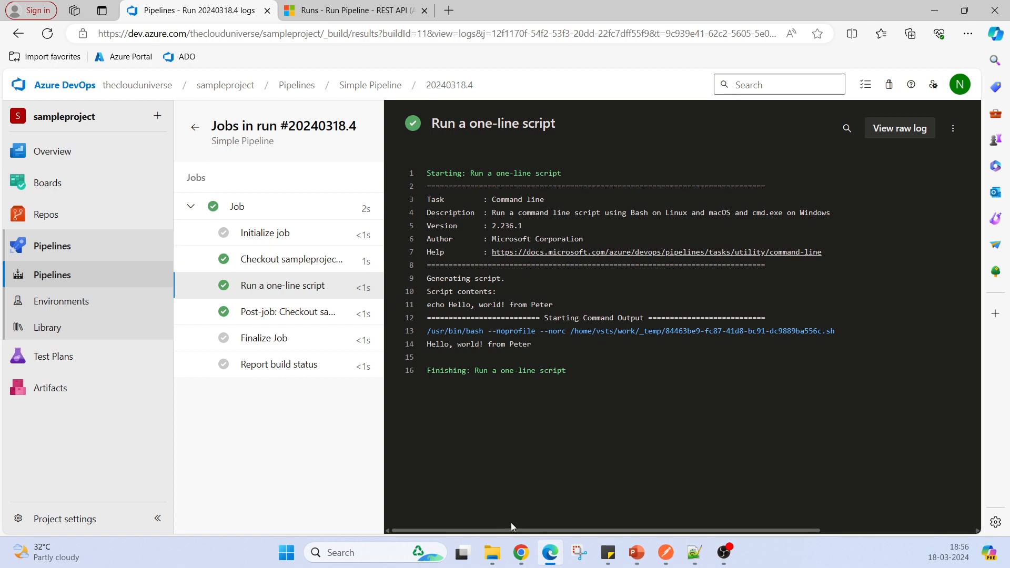
left_click(663, 560)
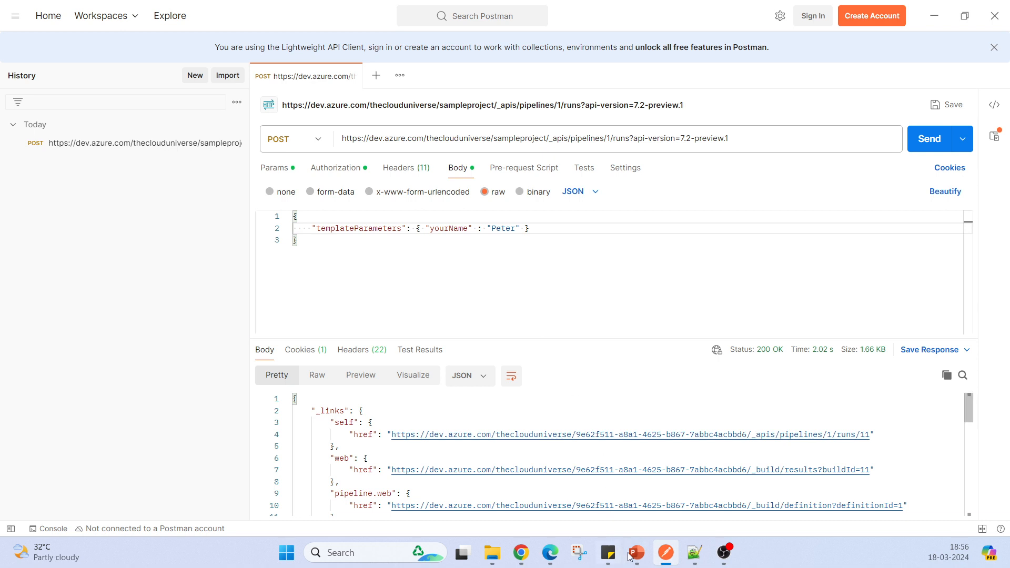
left_click(724, 552)
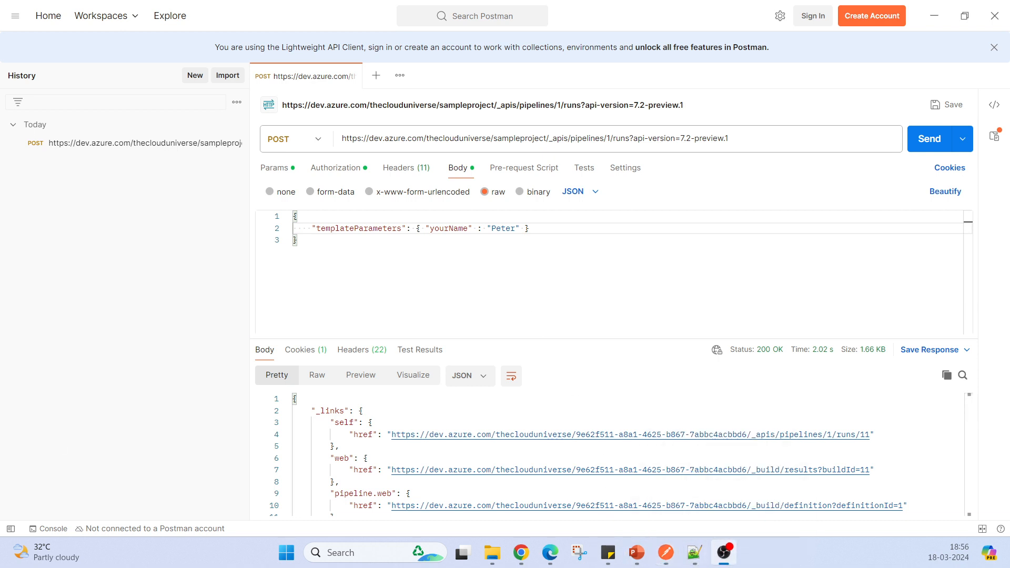